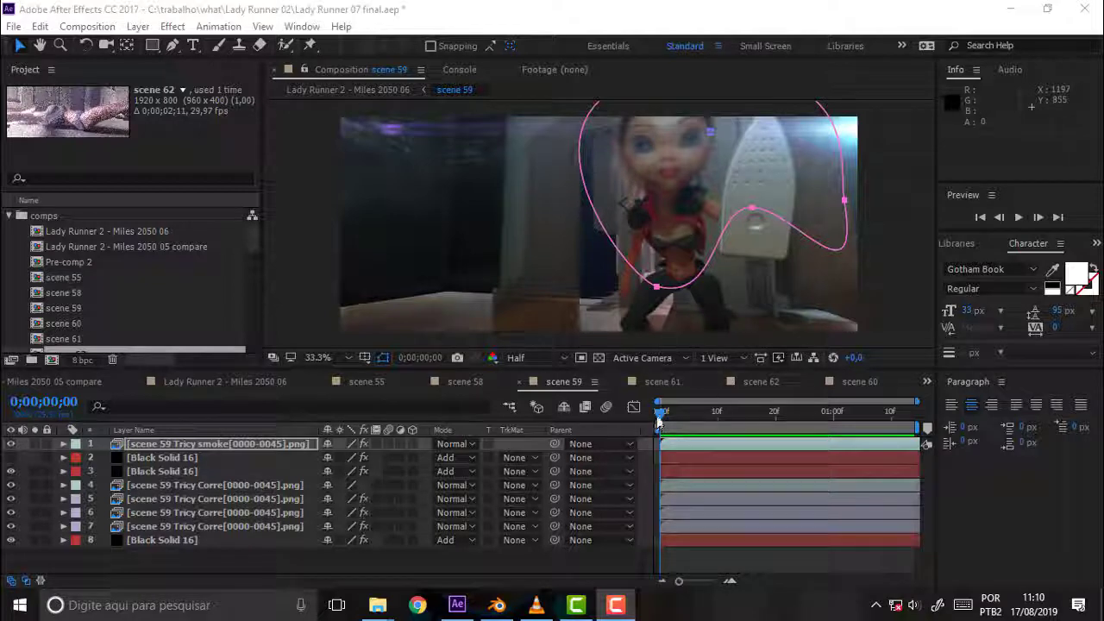
Scrub through and play back the After Effects composition preview
{"action": "left_click_drag", "start_coordinate": [660, 420], "coordinate": [1001, 419]}
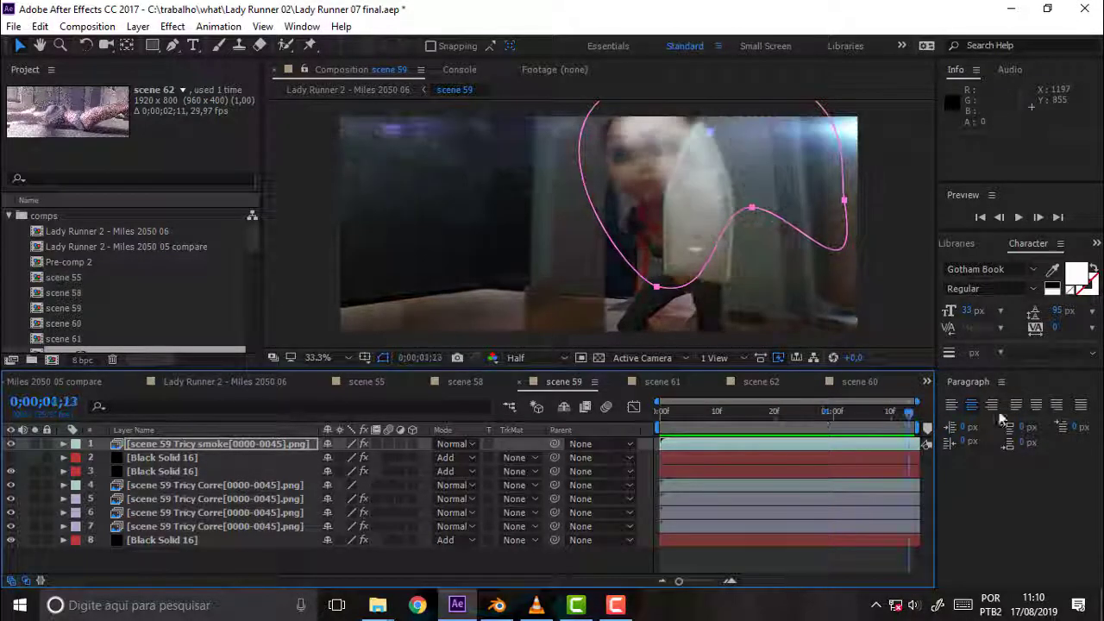
{"action": "key", "text": "space"}
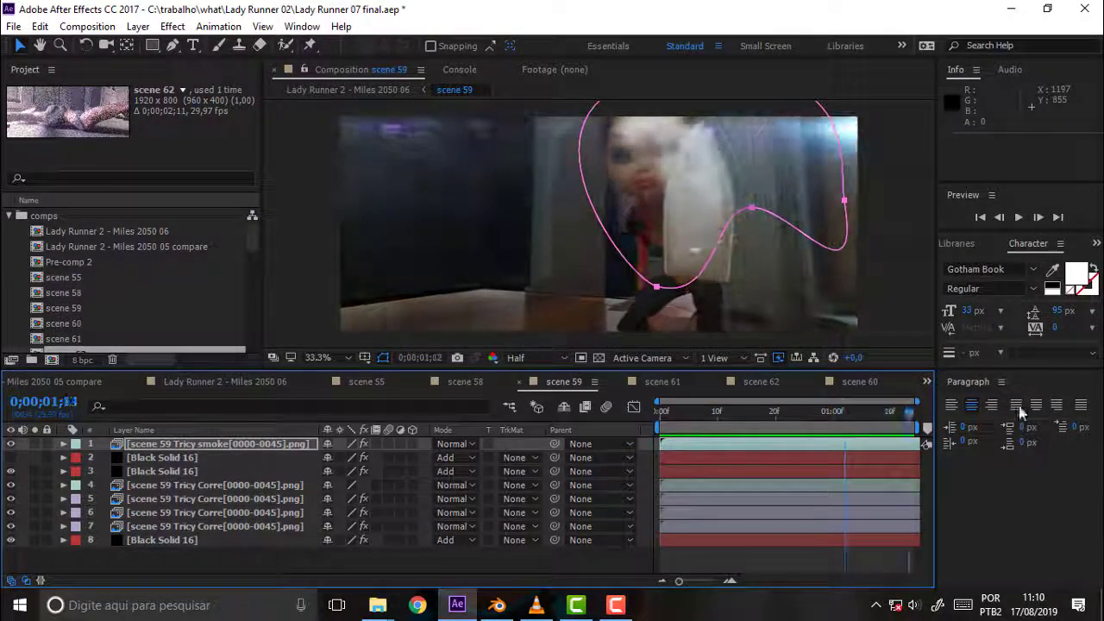
{"action": "key", "text": "space"}
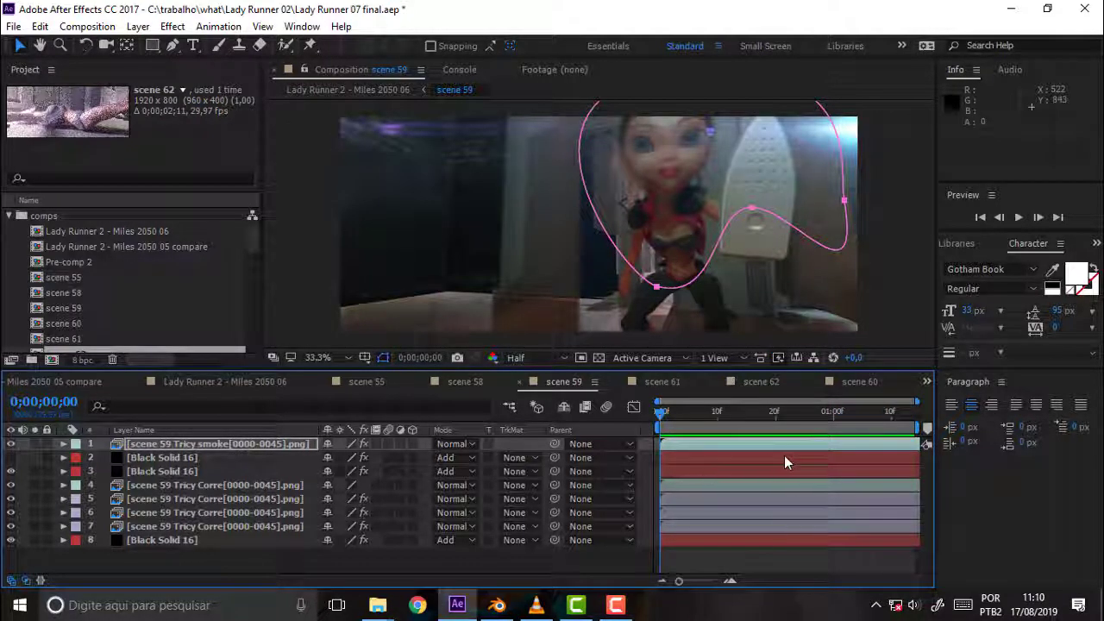
{"action": "key", "text": "space"}
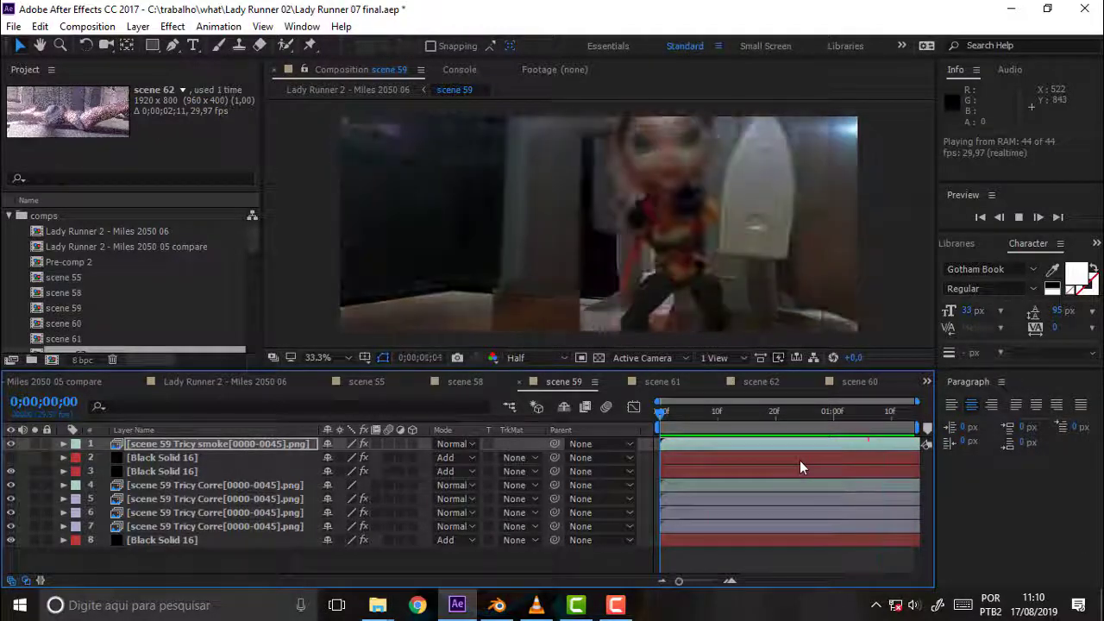
{"action": "left_click", "coordinate": [664, 411]}
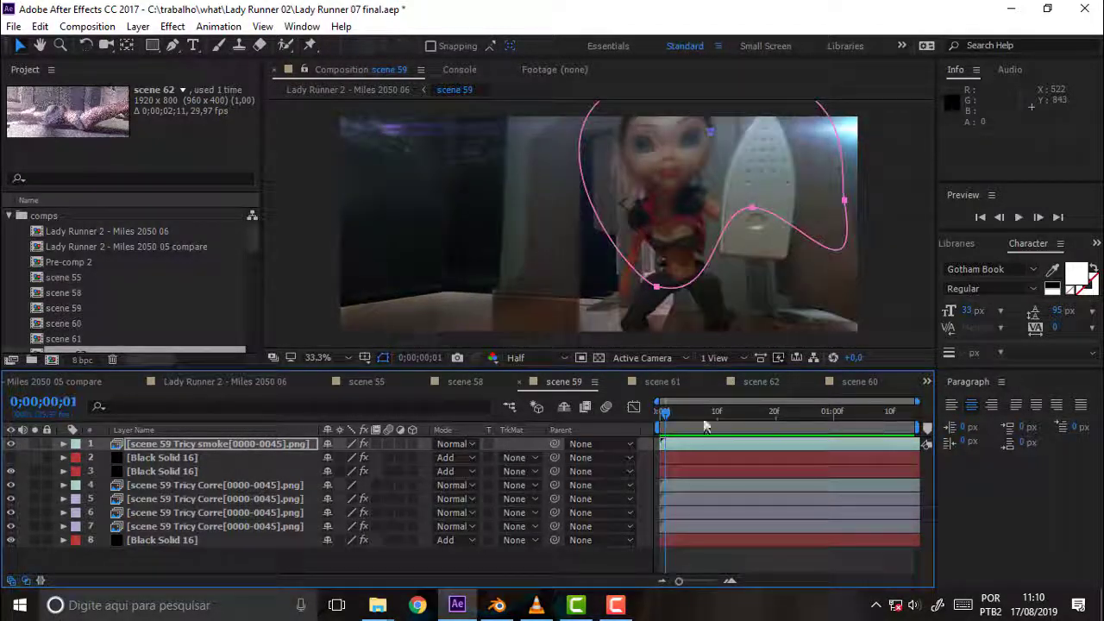
{"action": "left_click_drag", "start_coordinate": [668, 413], "coordinate": [908, 413]}
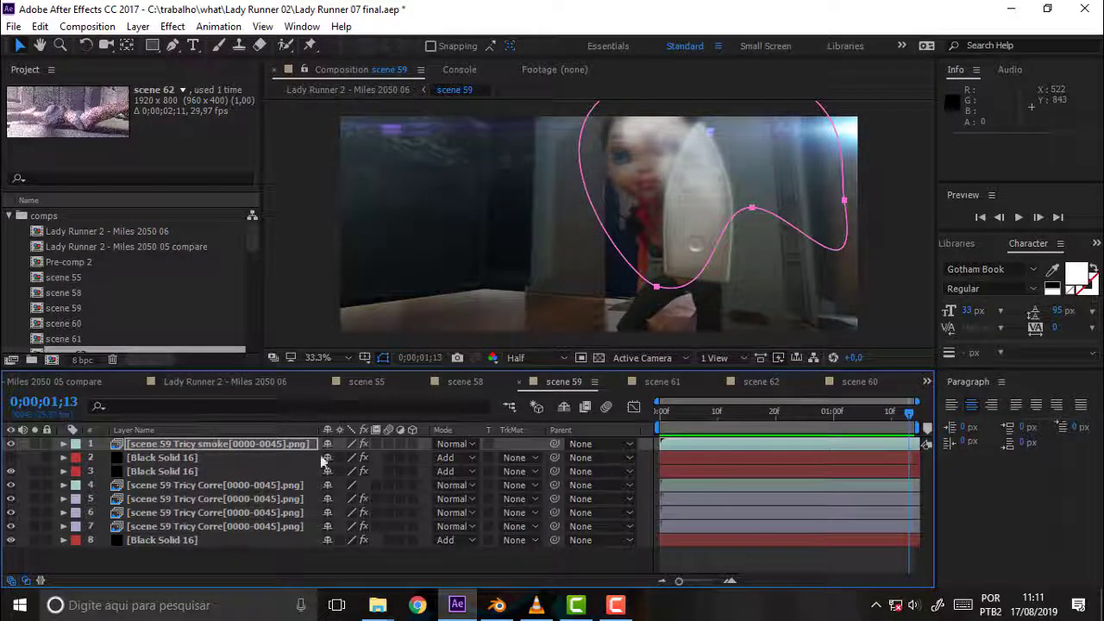
{"action": "key", "text": "space"}
Place the Tricy smoke layer beneath both Black Solid 16 layers, preview it, then bring Blender forward
{"action": "left_click_drag", "start_coordinate": [217, 447], "coordinate": [220, 485]}
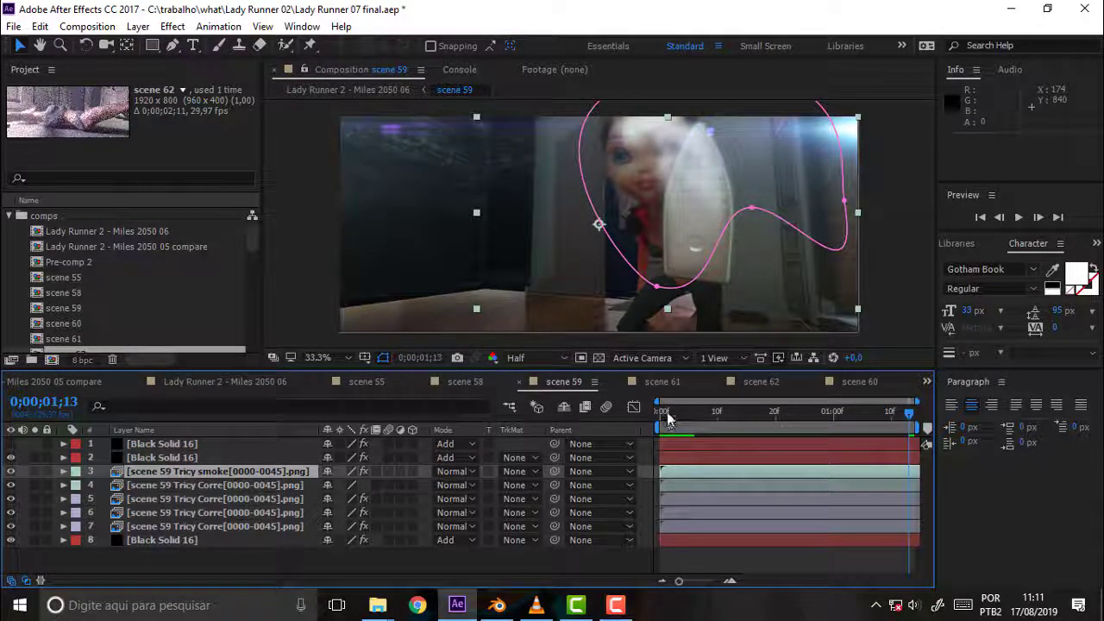
{"action": "key", "text": "space"}
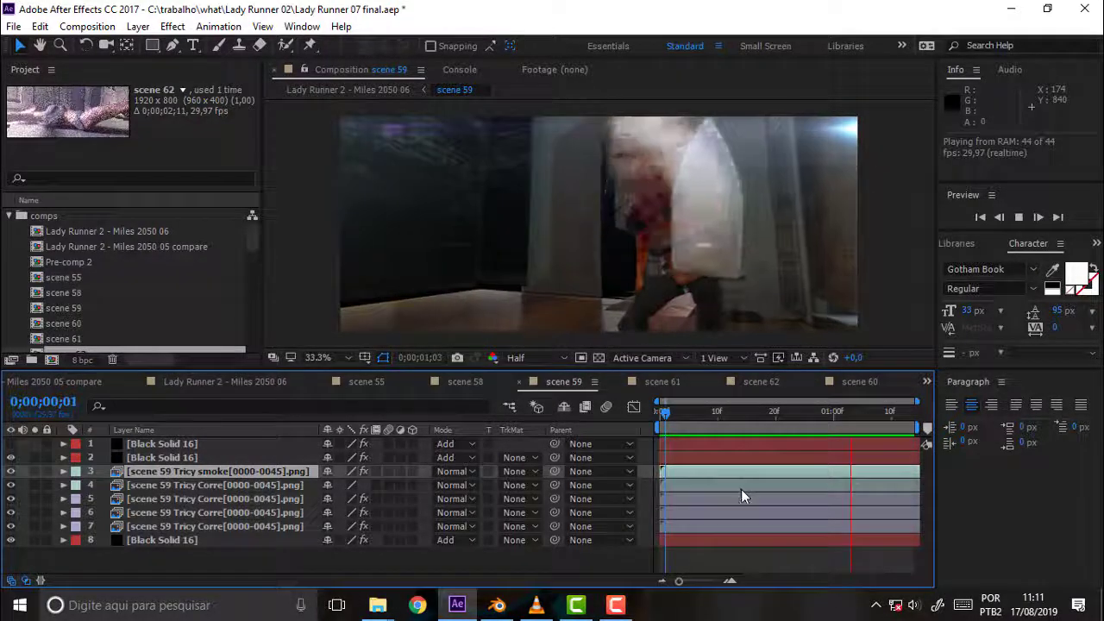
{"action": "key", "text": "space"}
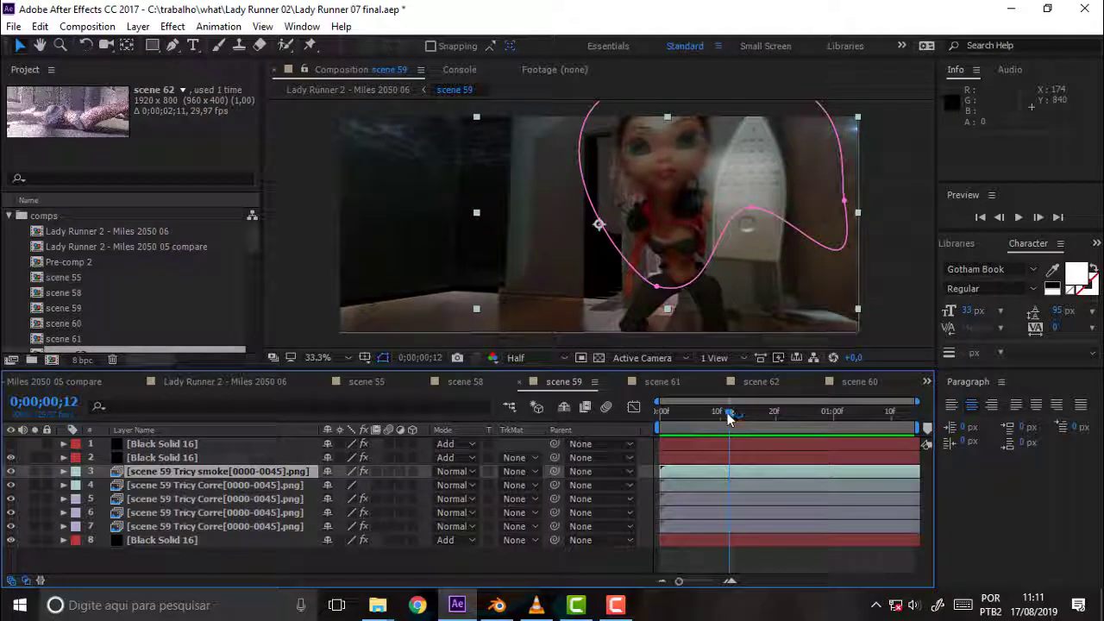
{"action": "key", "text": "space"}
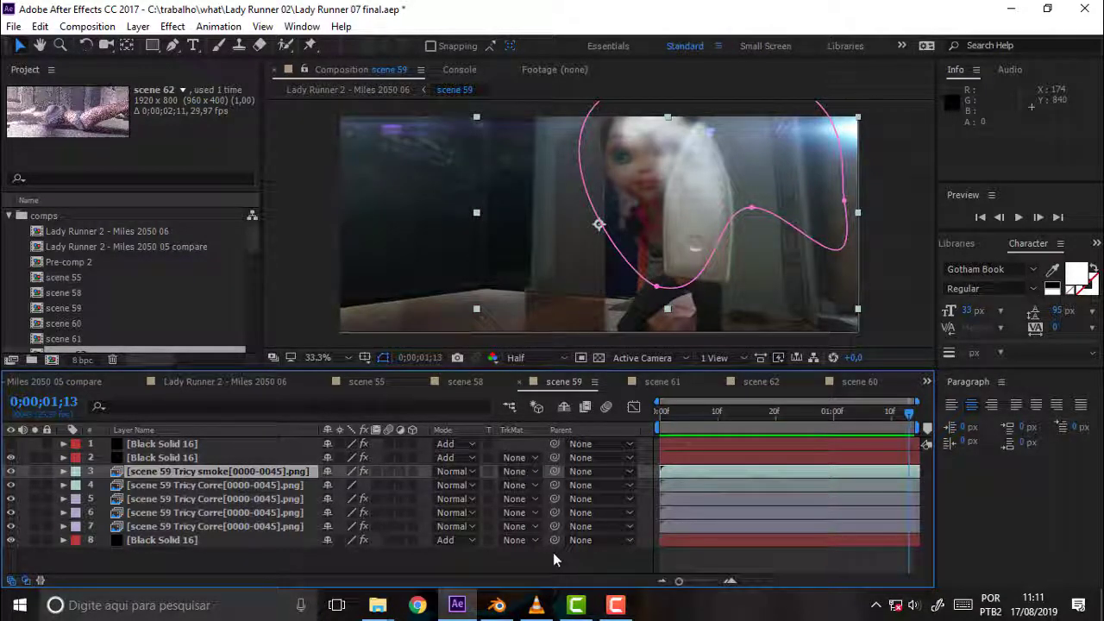
{"action": "left_click", "coordinate": [497, 605]}
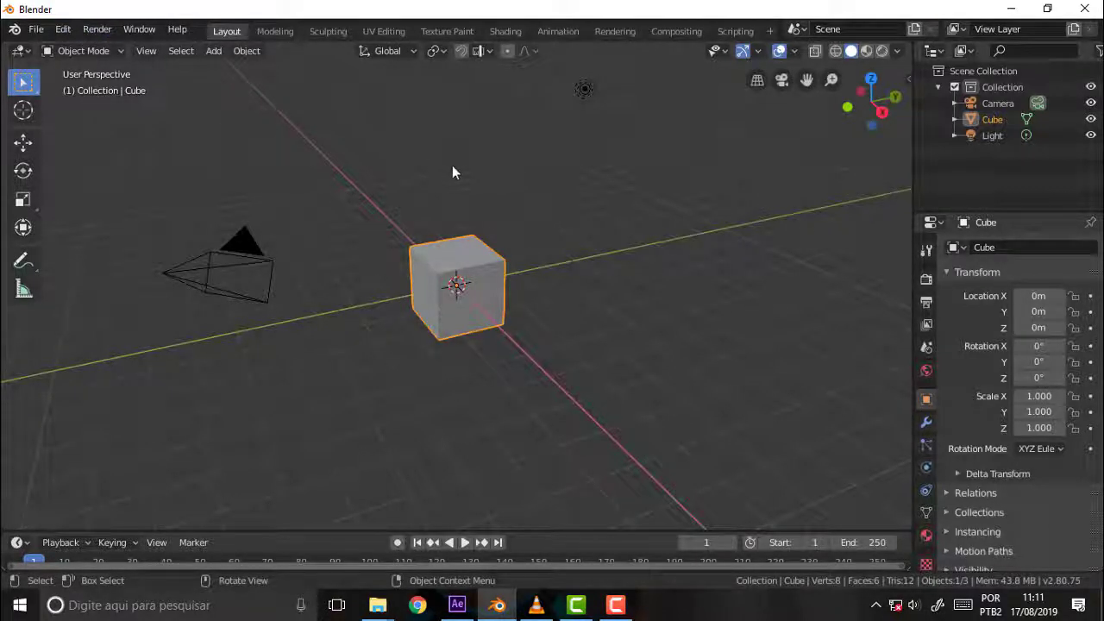
Add the Video Editing workspace and bring up the sequencer's Add menu
{"action": "left_click", "coordinate": [770, 32]}
{"action": "mouse_move", "coordinate": [702, 125]}
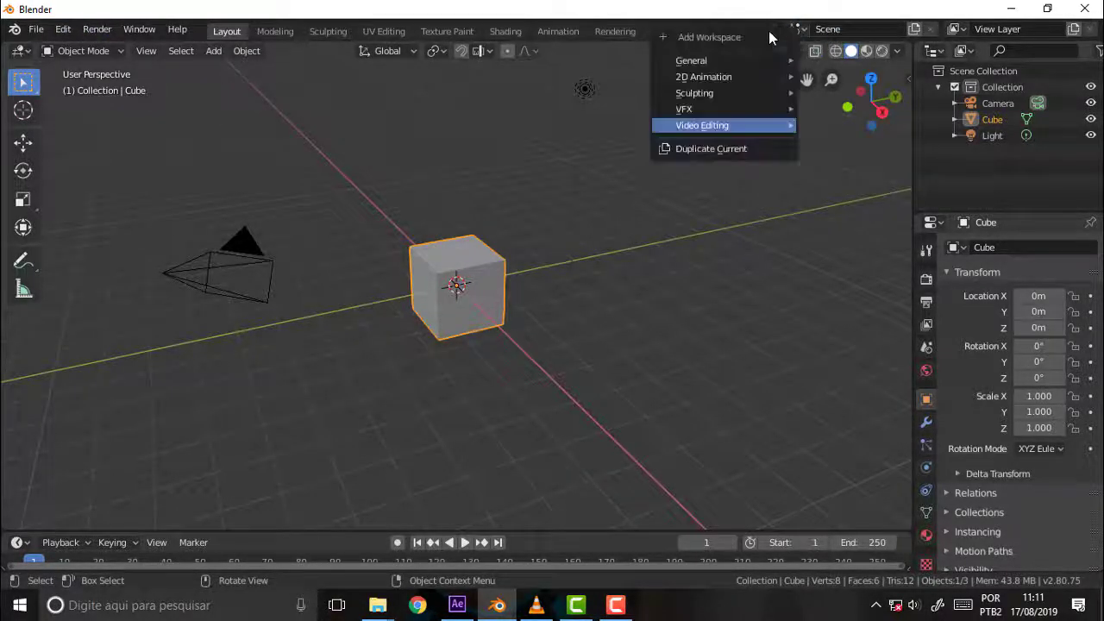
{"action": "left_click", "coordinate": [858, 142]}
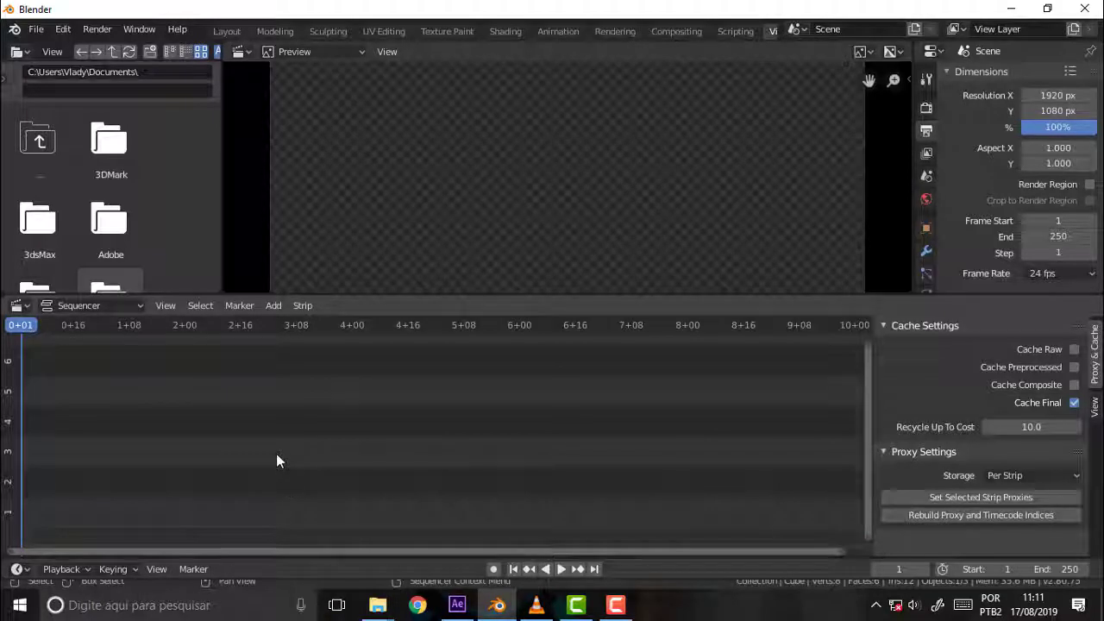
{"action": "left_click", "coordinate": [458, 605]}
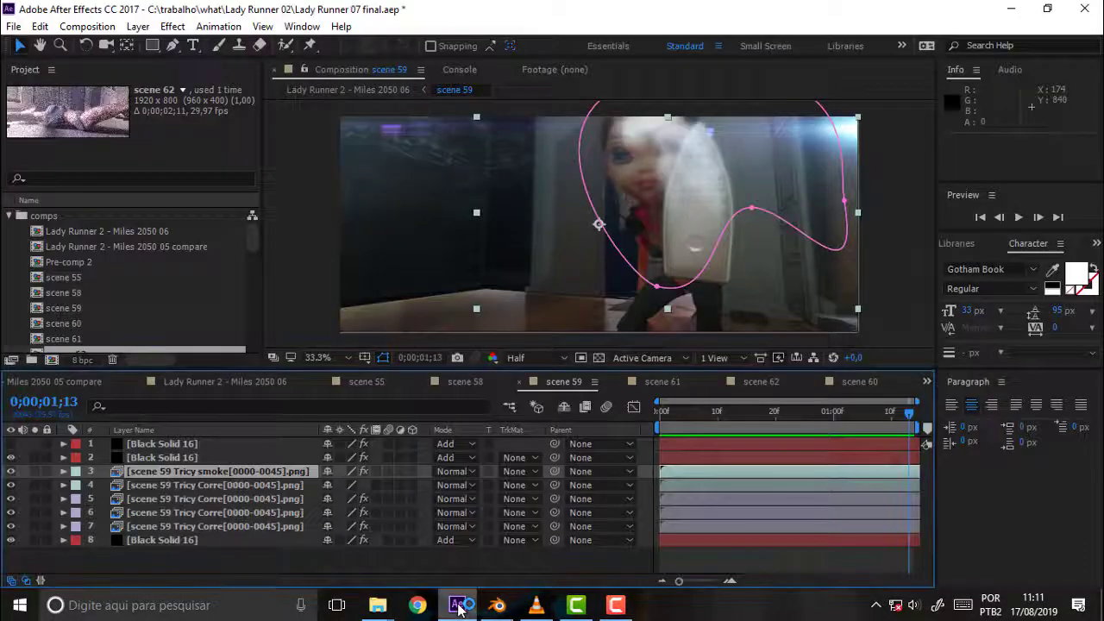
{"action": "left_click", "coordinate": [457, 605]}
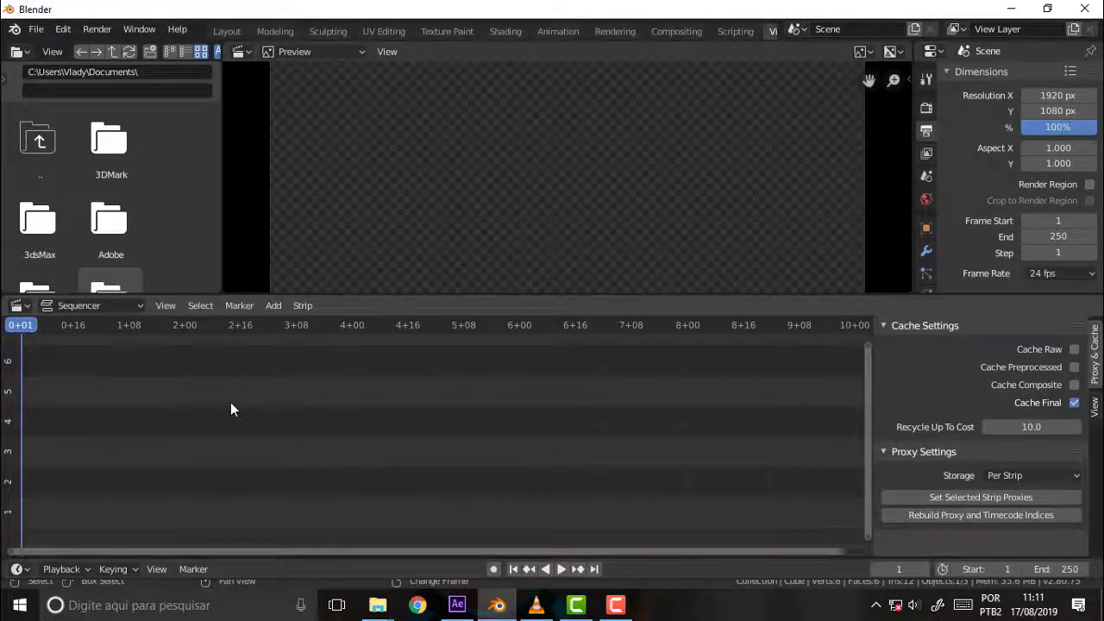
{"action": "key", "text": "shift+a"}
Choose Image/Sequence, browse from C:\ to trabalho > what > Lady Runner 02 > scene 59, then switch to VLC
{"action": "left_click", "coordinate": [185, 411]}
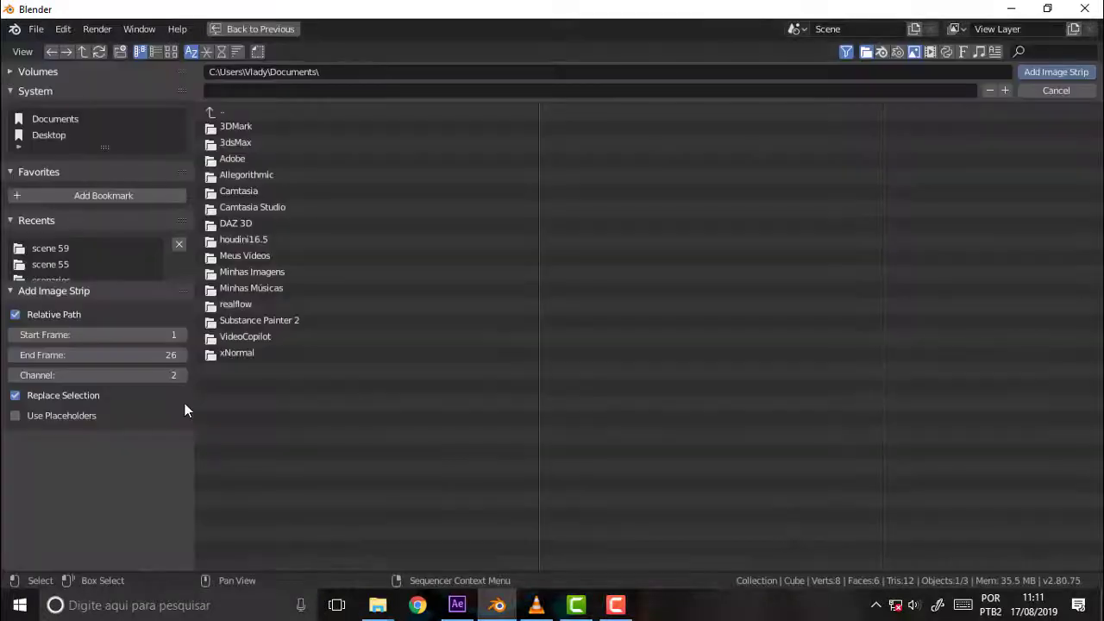
{"action": "left_click", "coordinate": [218, 111]}
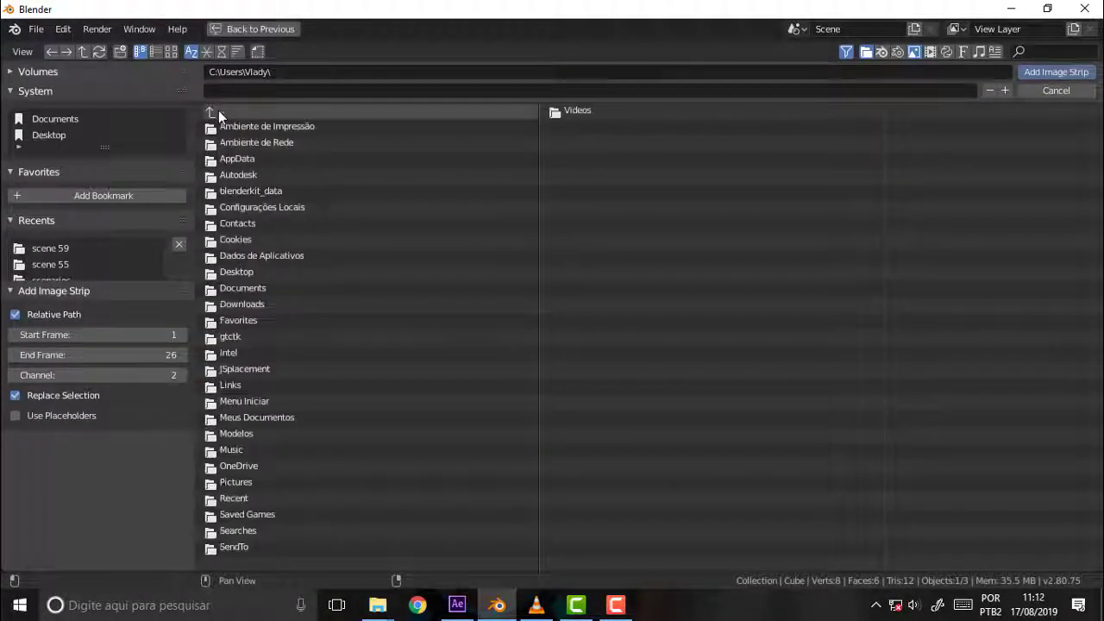
{"action": "left_click", "coordinate": [219, 111]}
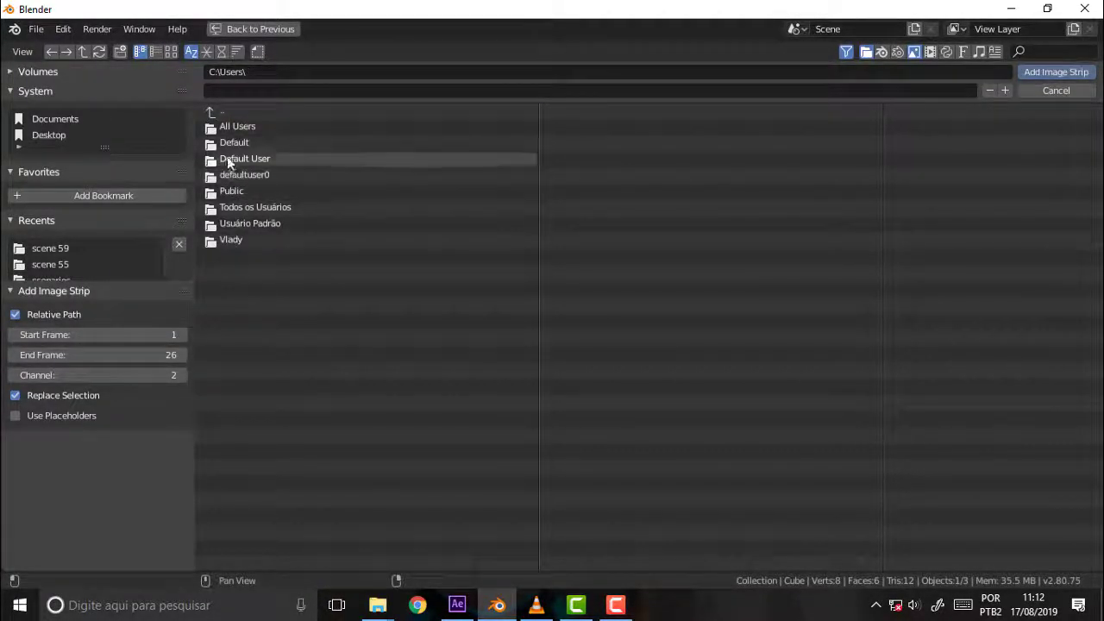
{"action": "left_click", "coordinate": [218, 115]}
{"action": "left_click", "coordinate": [232, 332]}
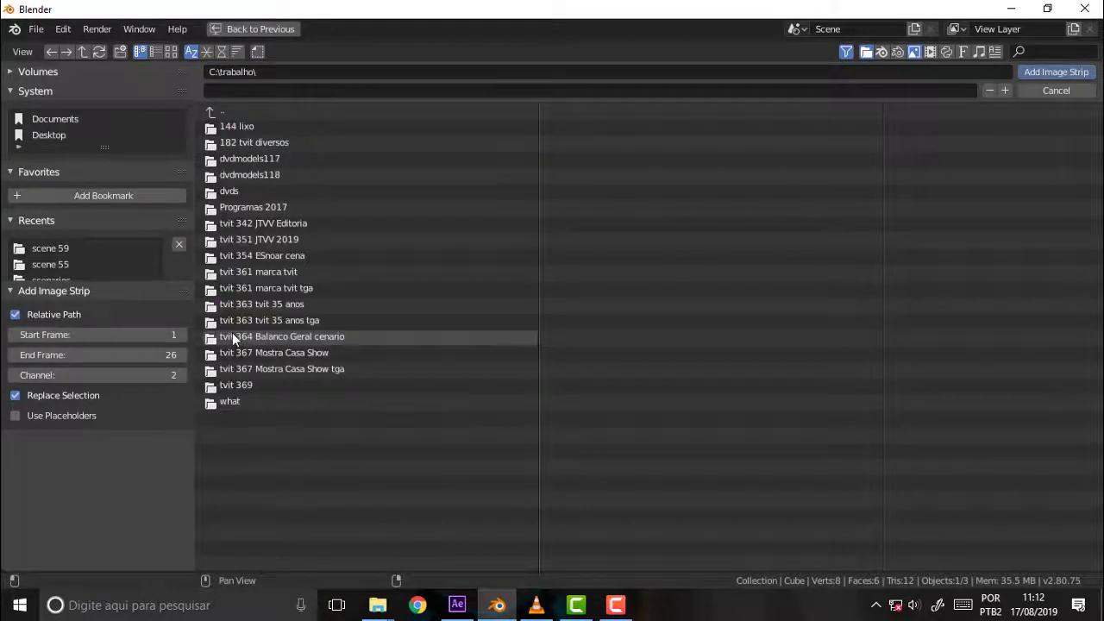
{"action": "left_click", "coordinate": [230, 402]}
{"action": "left_click", "coordinate": [244, 157]}
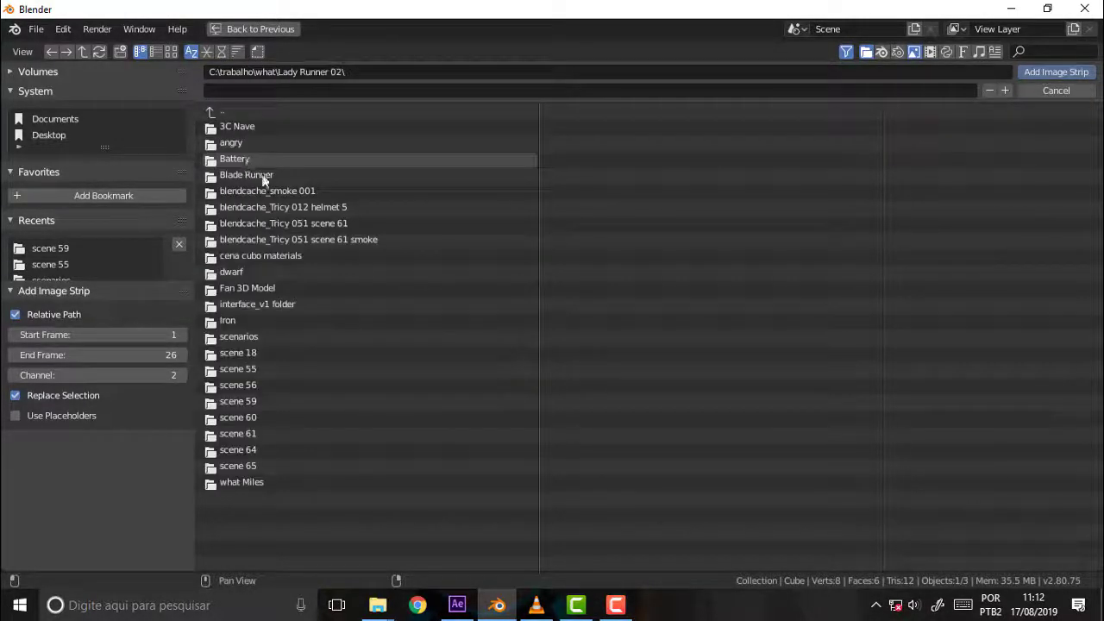
{"action": "left_click", "coordinate": [252, 401]}
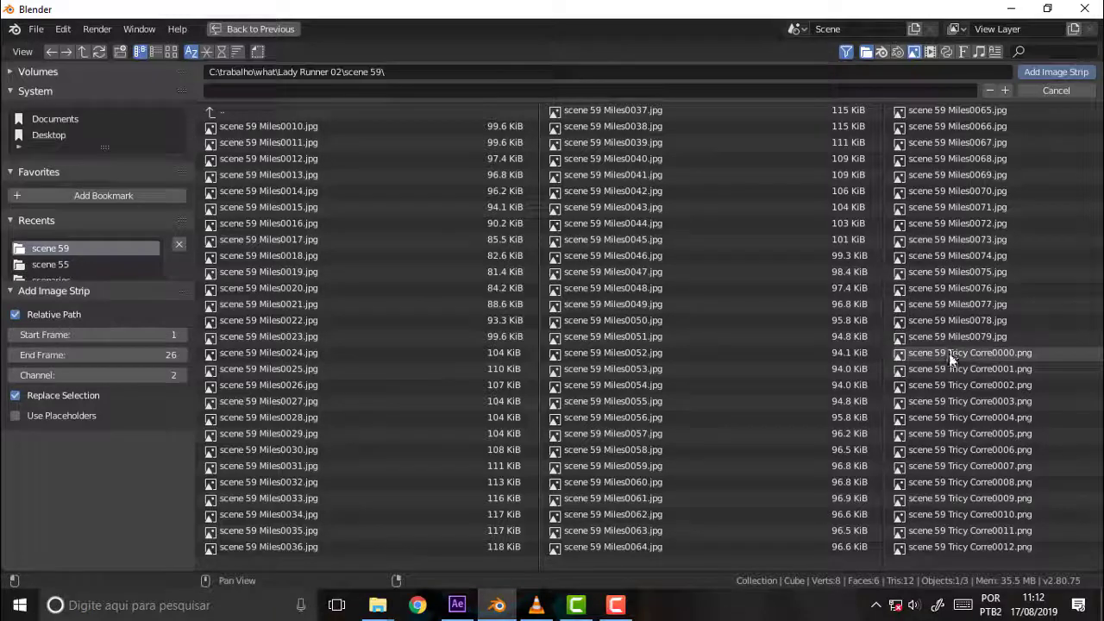
{"action": "left_click", "coordinate": [509, 610]}
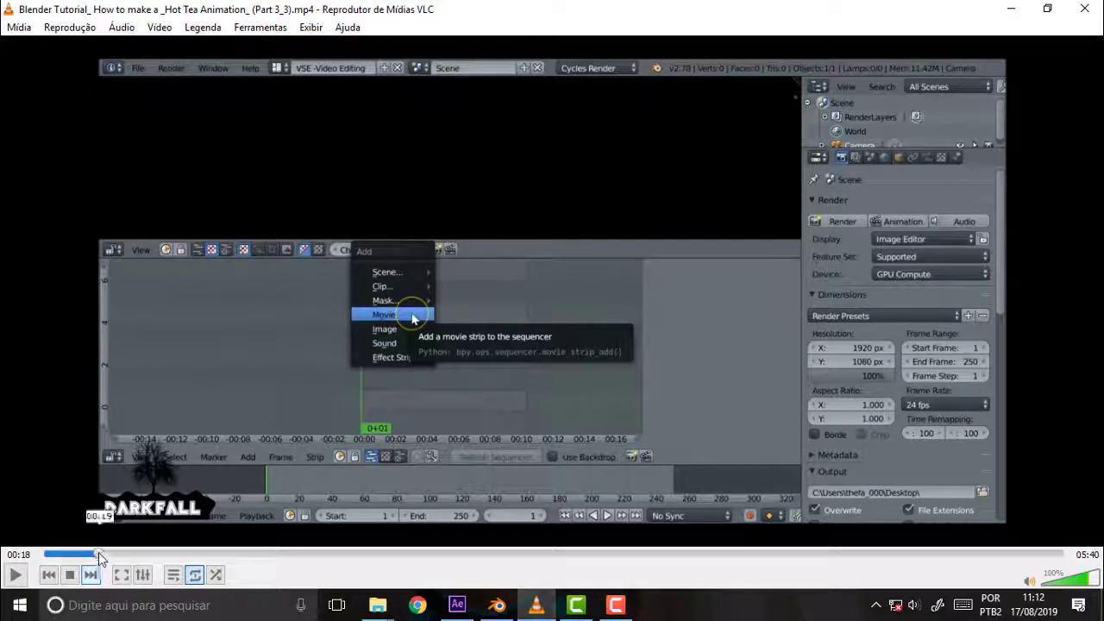
Skip the VLC tutorial ahead to its image-selection part, then return to Blender
{"action": "left_click_drag", "start_coordinate": [99, 556], "coordinate": [153, 558]}
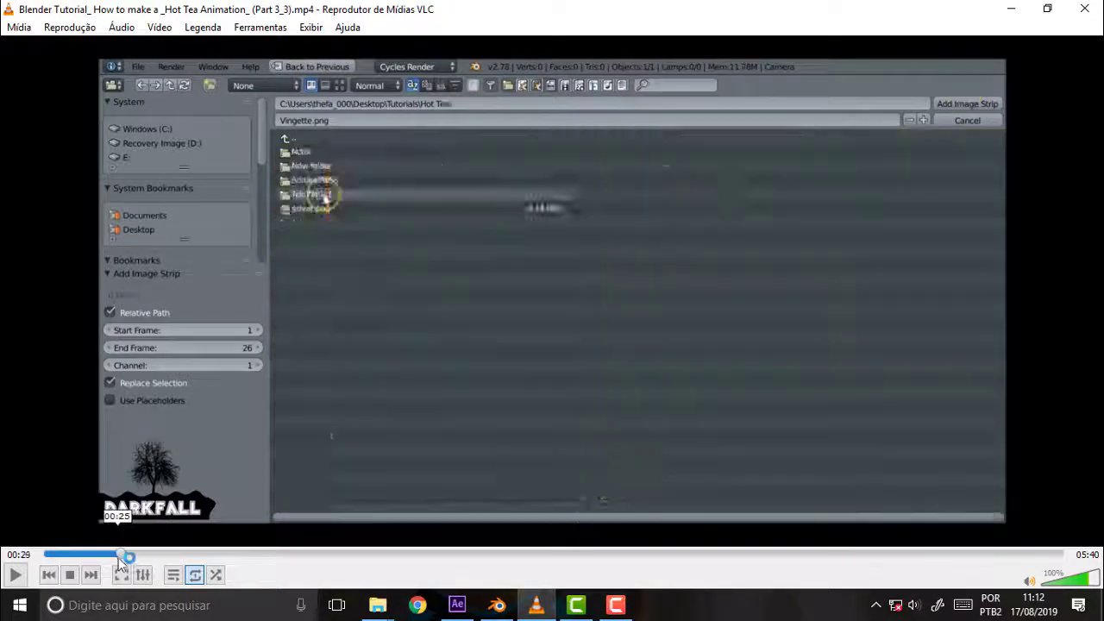
{"action": "mouse_move", "coordinate": [152, 557]}
{"action": "left_mouse_down"}
{"action": "mouse_move", "coordinate": [258, 556]}
{"action": "mouse_move", "coordinate": [110, 566]}
{"action": "left_mouse_up"}
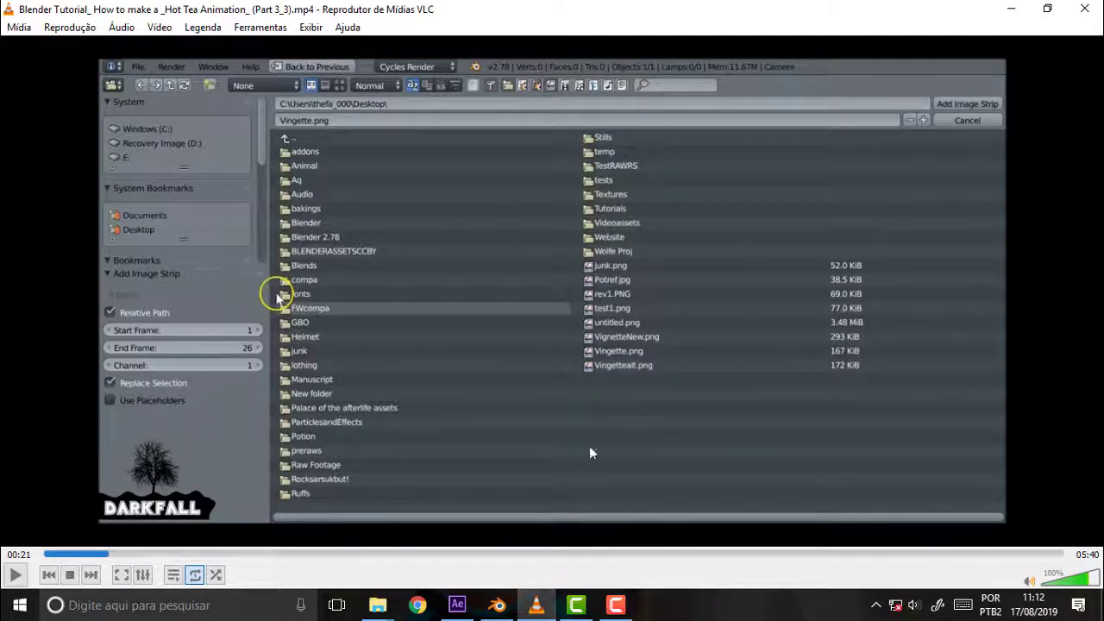
{"action": "left_click", "coordinate": [497, 607]}
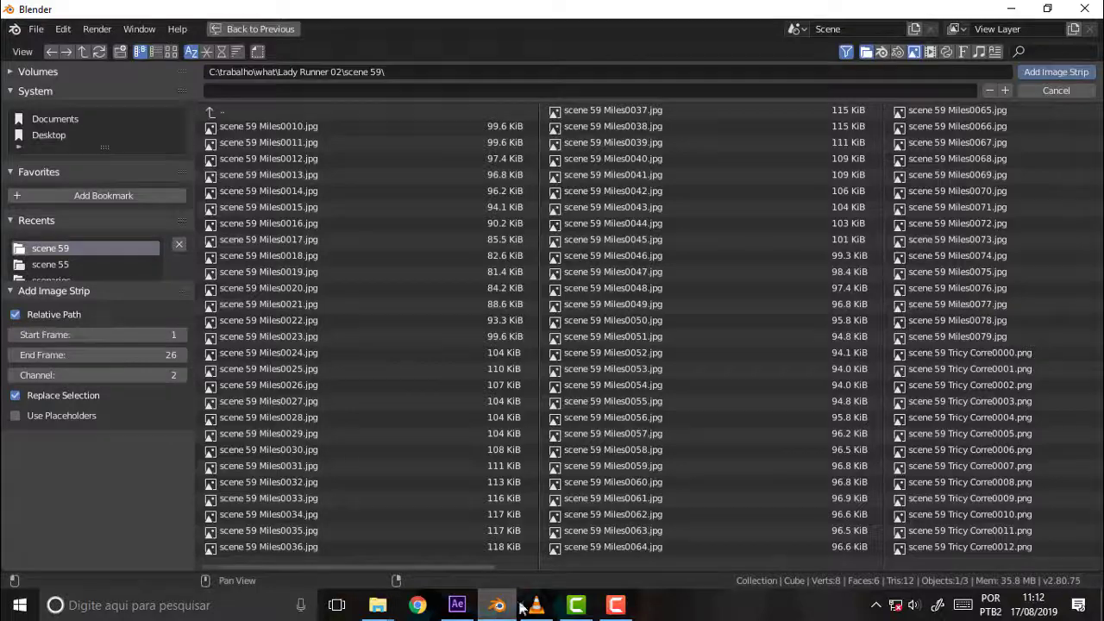
Box-select scene 59 Tricy Corre0000–0045 and add them as an image strip on channel 2
{"action": "left_click", "coordinate": [973, 355]}
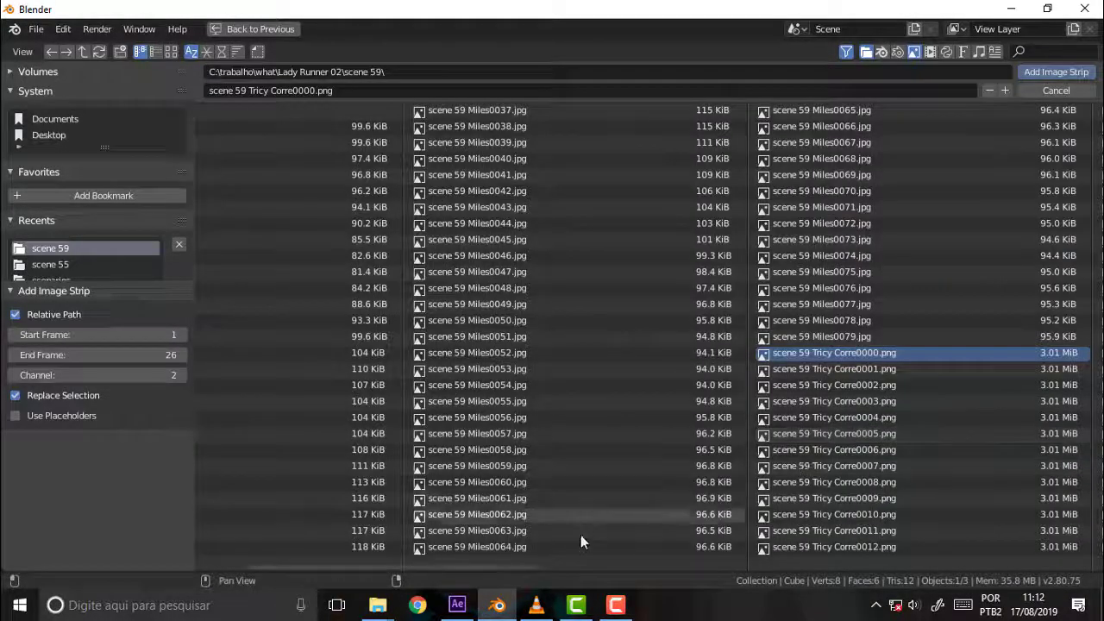
{"action": "left_click_drag", "start_coordinate": [487, 567], "coordinate": [717, 564]}
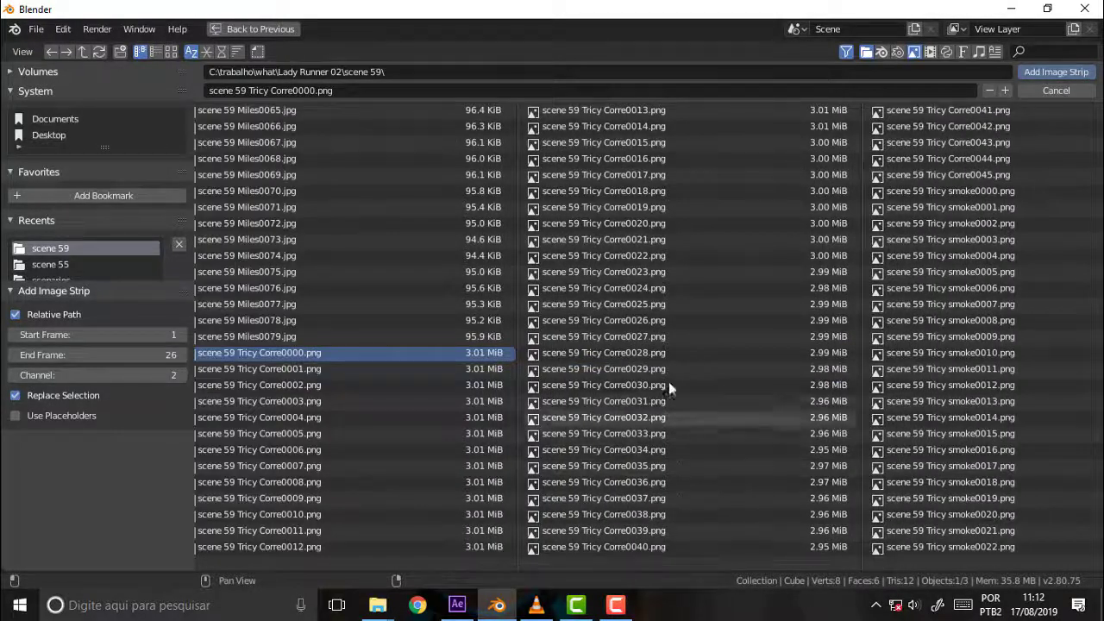
{"action": "left_click", "coordinate": [638, 304], "text": "shift"}
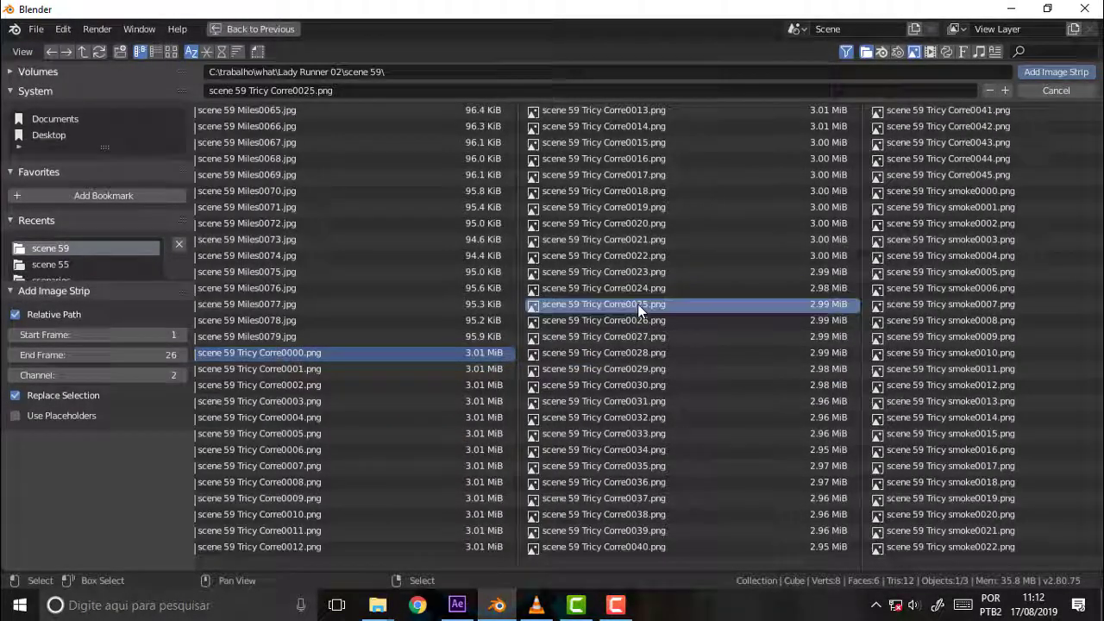
{"action": "left_click", "coordinate": [610, 349], "text": "ctrl"}
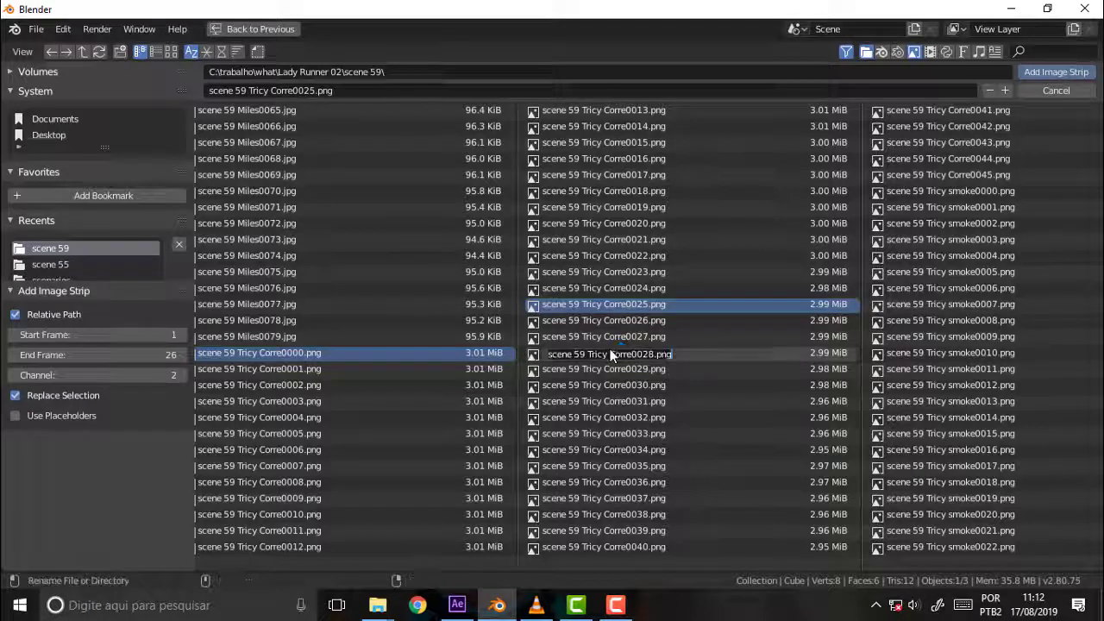
{"action": "key", "text": "Escape"}
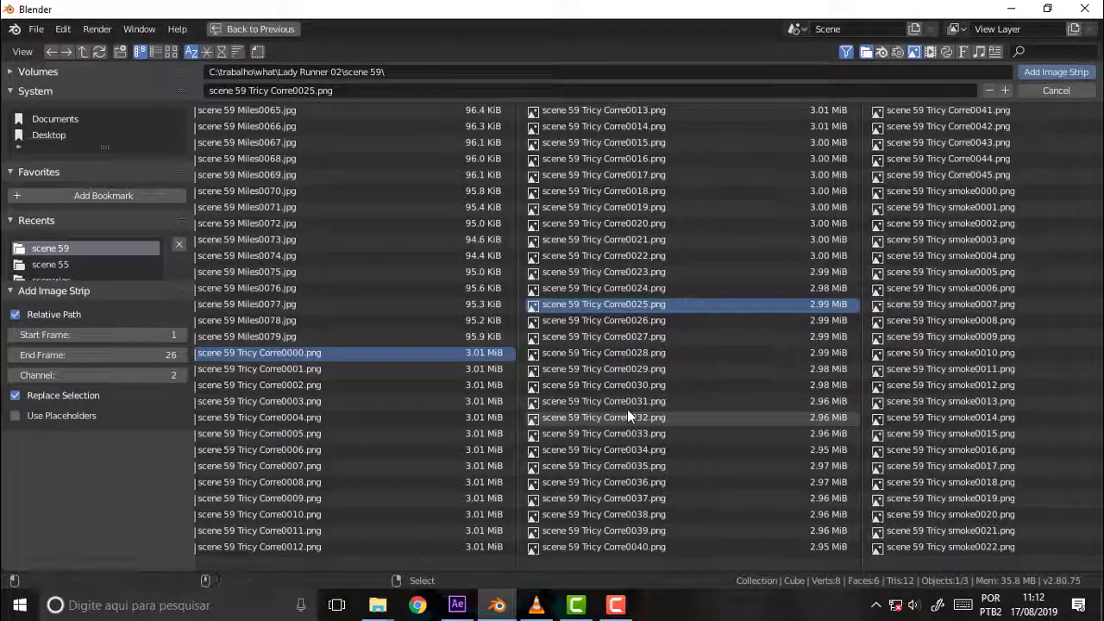
{"action": "left_click", "coordinate": [306, 353]}
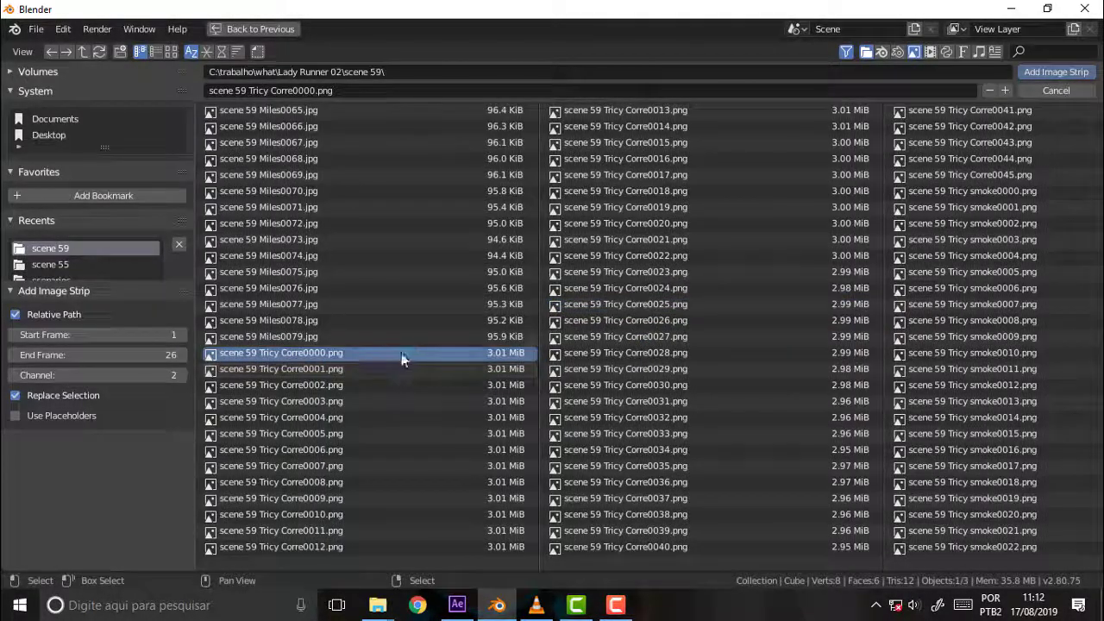
{"action": "left_click_drag", "start_coordinate": [422, 348], "coordinate": [274, 548]}
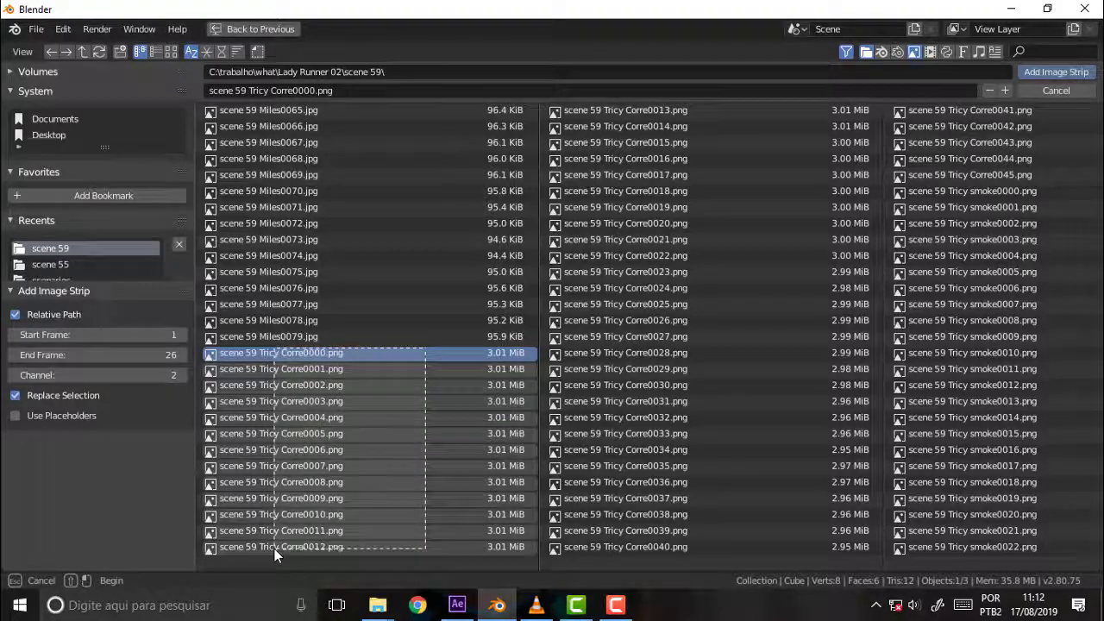
{"action": "mouse_move", "coordinate": [733, 111]}
{"action": "left_mouse_down"}
{"action": "mouse_move", "coordinate": [593, 561]}
{"action": "mouse_move", "coordinate": [603, 556]}
{"action": "left_mouse_up"}
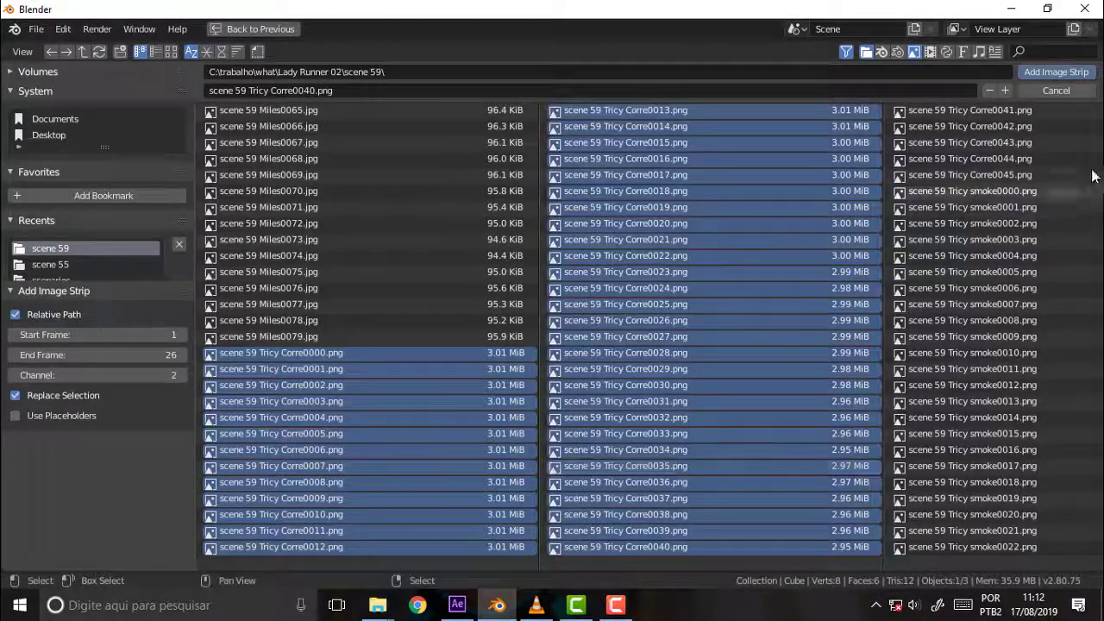
{"action": "left_click_drag", "start_coordinate": [1064, 108], "coordinate": [1014, 179]}
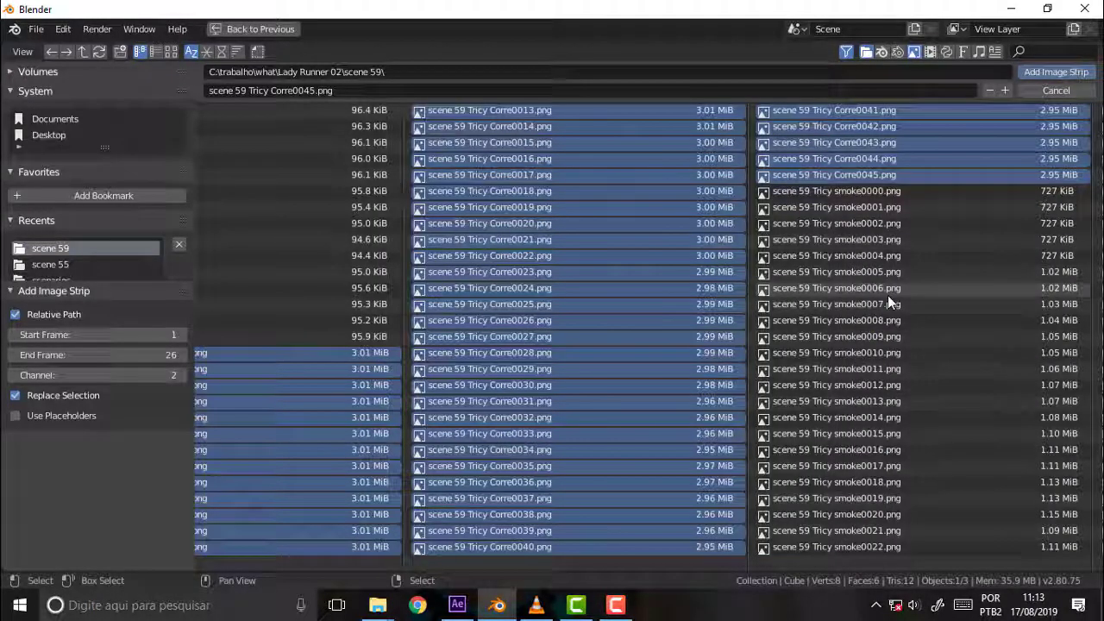
{"action": "left_click", "coordinate": [1056, 72]}
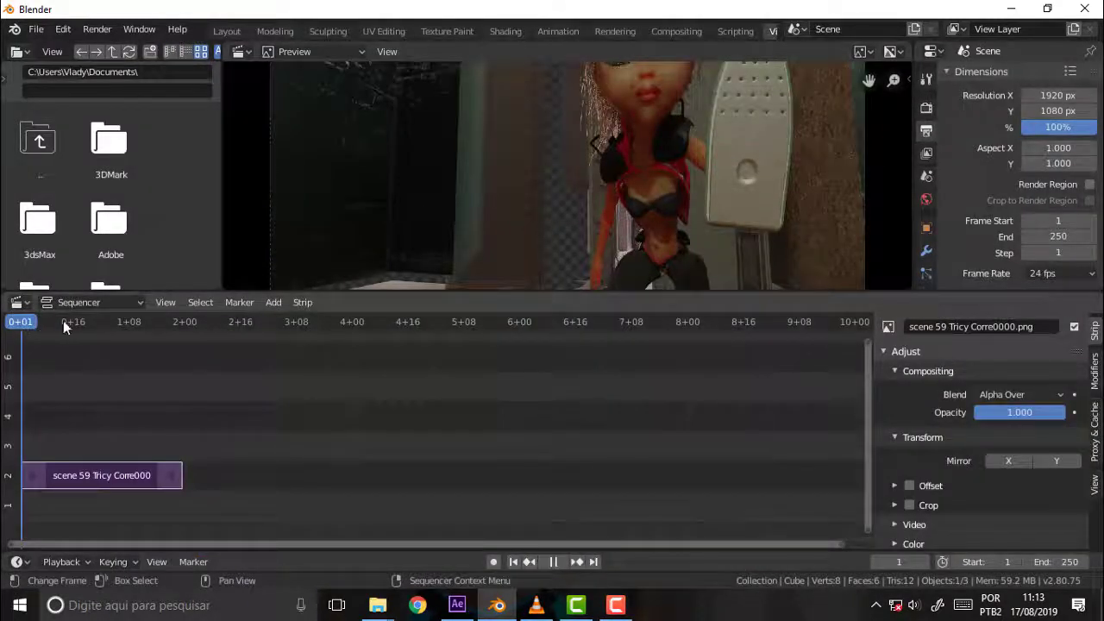
Set render Resolution Y to 800 px for a 1920 × 800 frame and check the strip
{"action": "key", "text": "space"}
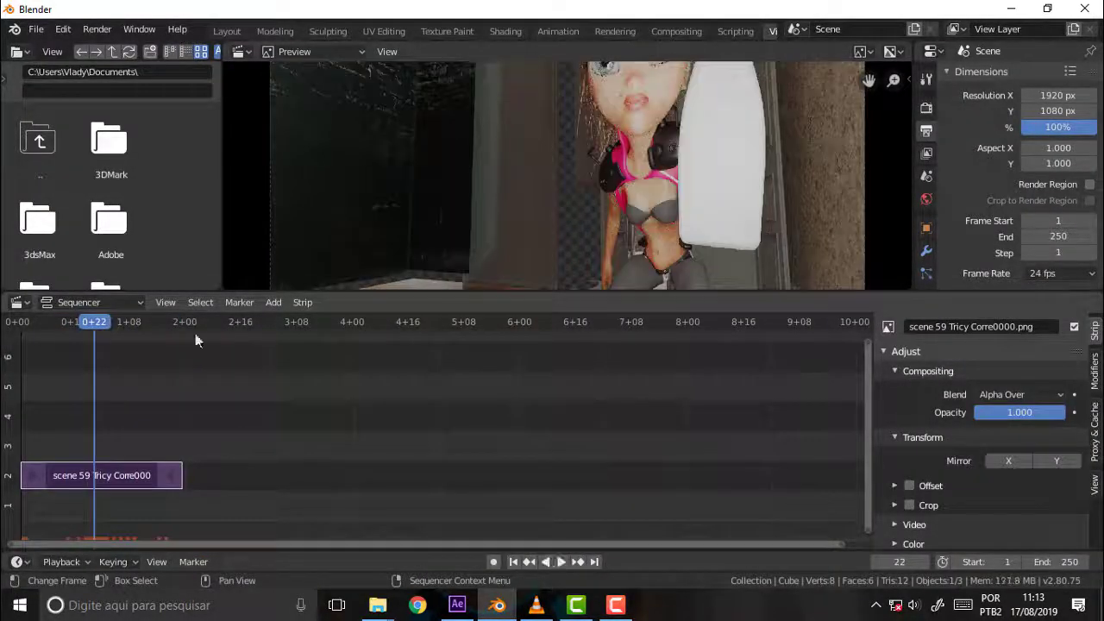
{"action": "scroll", "coordinate": [557, 188], "scroll_direction": "down", "scroll_amount": 3}
{"action": "scroll", "coordinate": [561, 191], "scroll_direction": "down", "scroll_amount": 1}
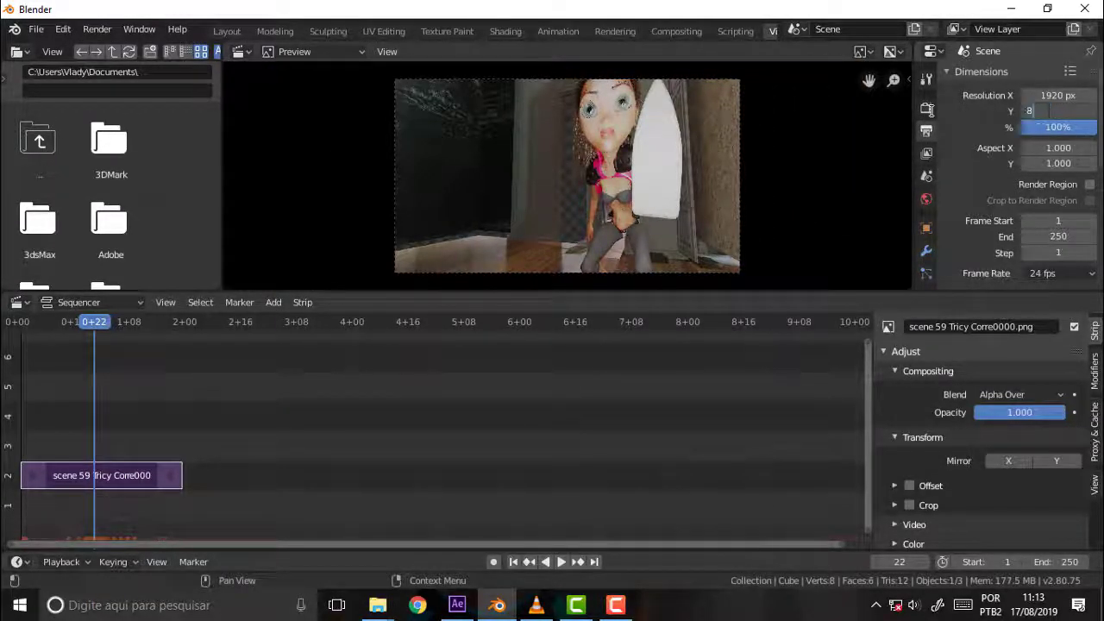
{"action": "type", "text": "00"}
{"action": "key", "text": "Return"}
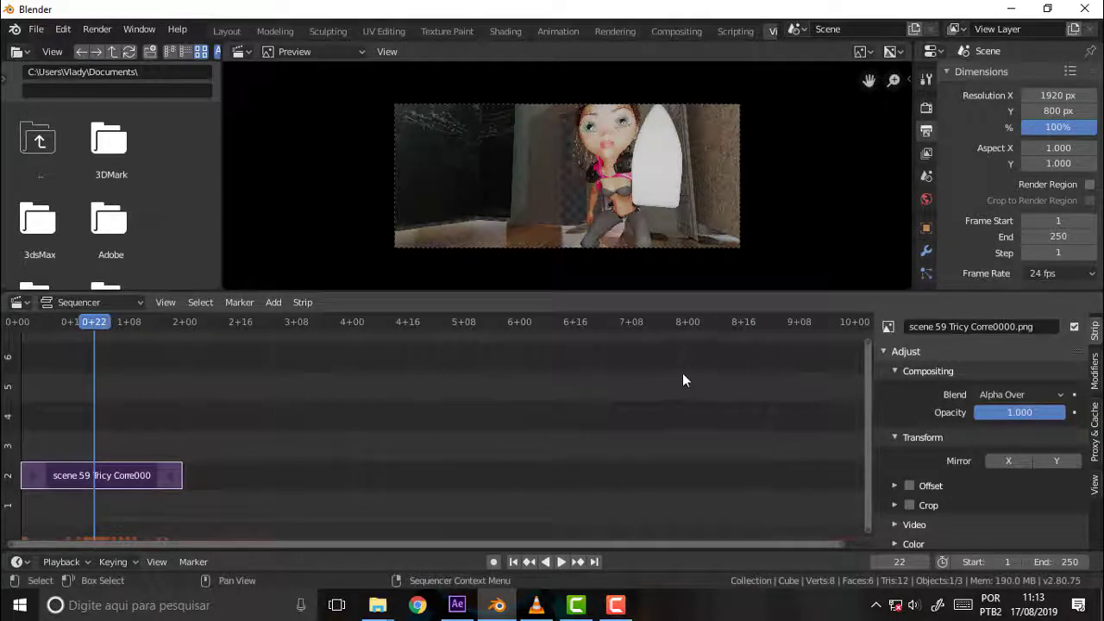
{"action": "mouse_move", "coordinate": [95, 321]}
{"action": "left_mouse_down"}
{"action": "mouse_move", "coordinate": [54, 328]}
{"action": "mouse_move", "coordinate": [200, 338]}
{"action": "mouse_move", "coordinate": [136, 328]}
{"action": "left_mouse_up"}
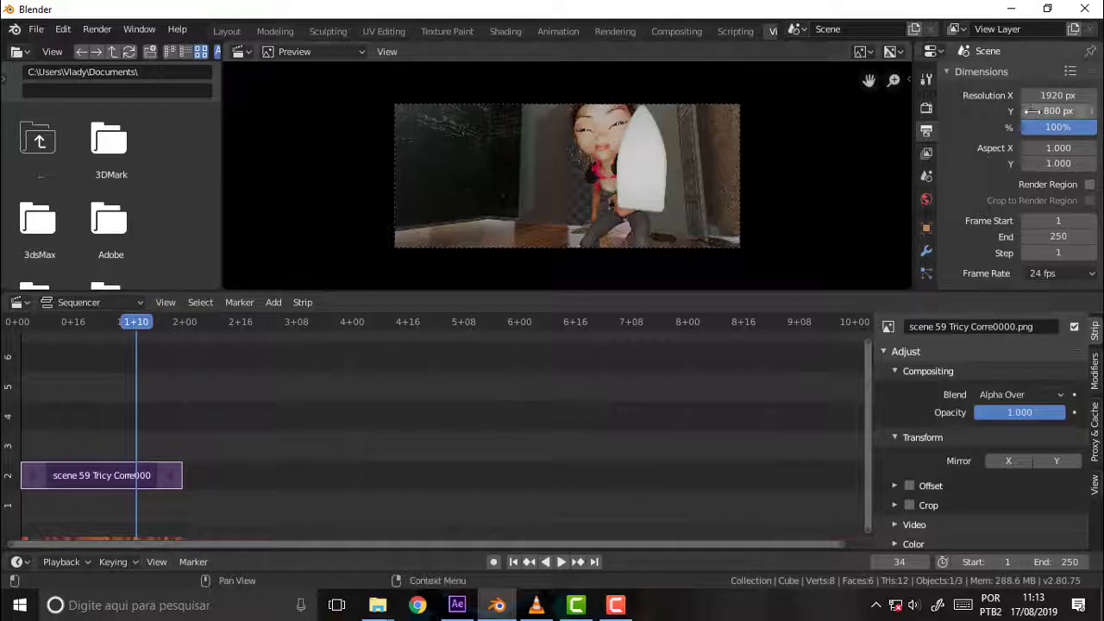
{"action": "left_click", "coordinate": [1053, 275]}
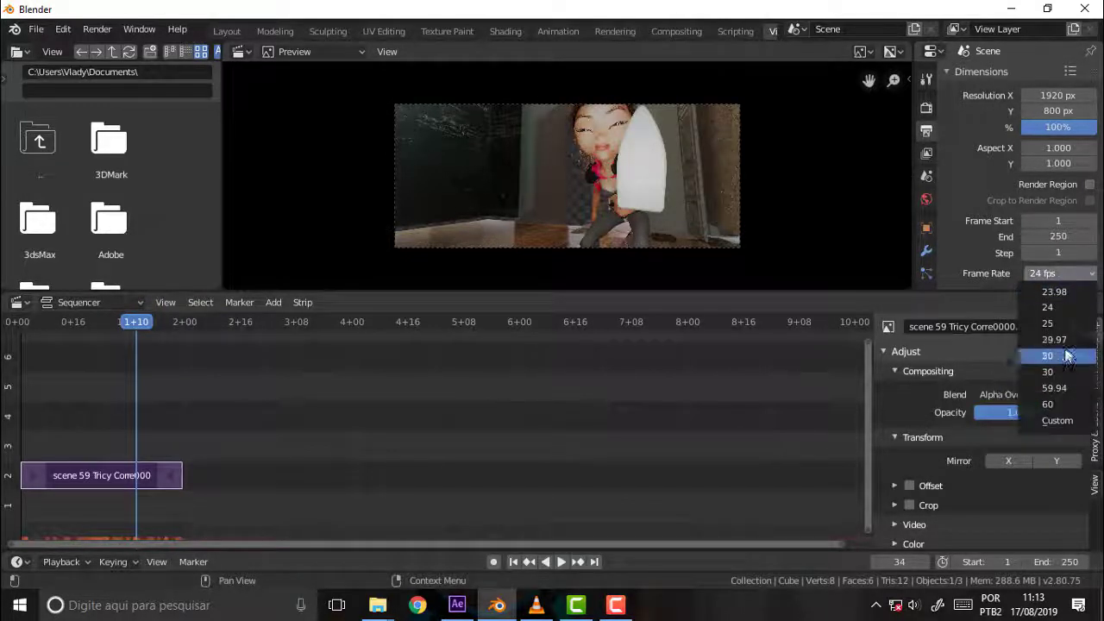
Set the scene frame rate to 30 fps
{"action": "left_click", "coordinate": [1059, 339]}
{"action": "left_click", "coordinate": [1092, 275]}
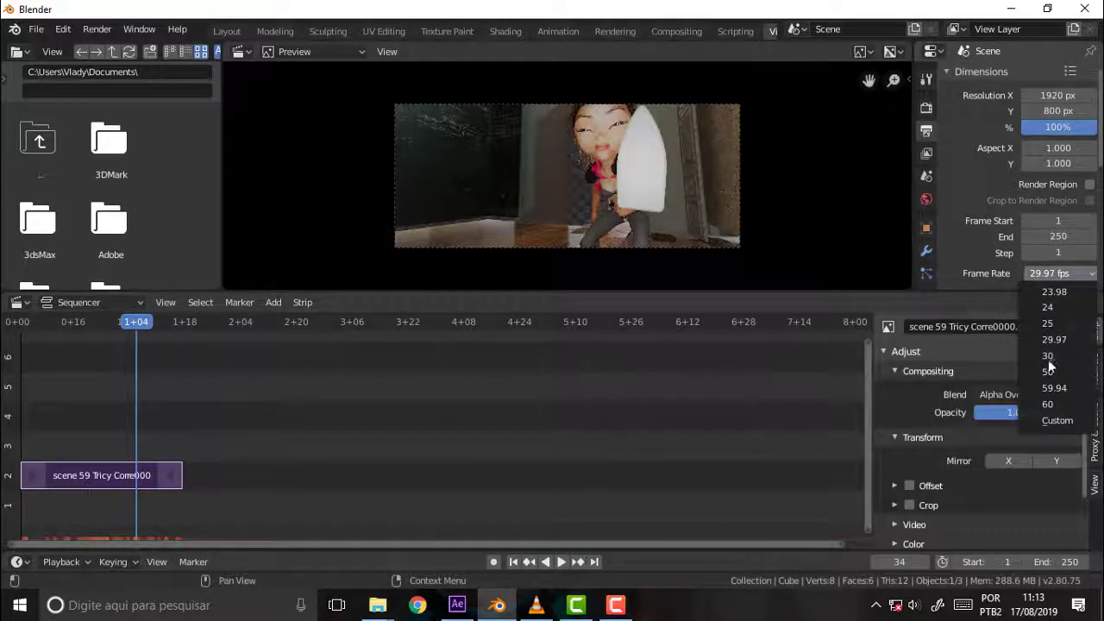
{"action": "left_click", "coordinate": [1048, 358]}
{"action": "mouse_move", "coordinate": [142, 332]}
{"action": "left_mouse_down"}
{"action": "mouse_move", "coordinate": [185, 337]}
{"action": "mouse_move", "coordinate": [37, 326]}
{"action": "mouse_move", "coordinate": [220, 338]}
{"action": "mouse_move", "coordinate": [91, 337]}
{"action": "mouse_move", "coordinate": [70, 349]}
{"action": "left_mouse_up"}
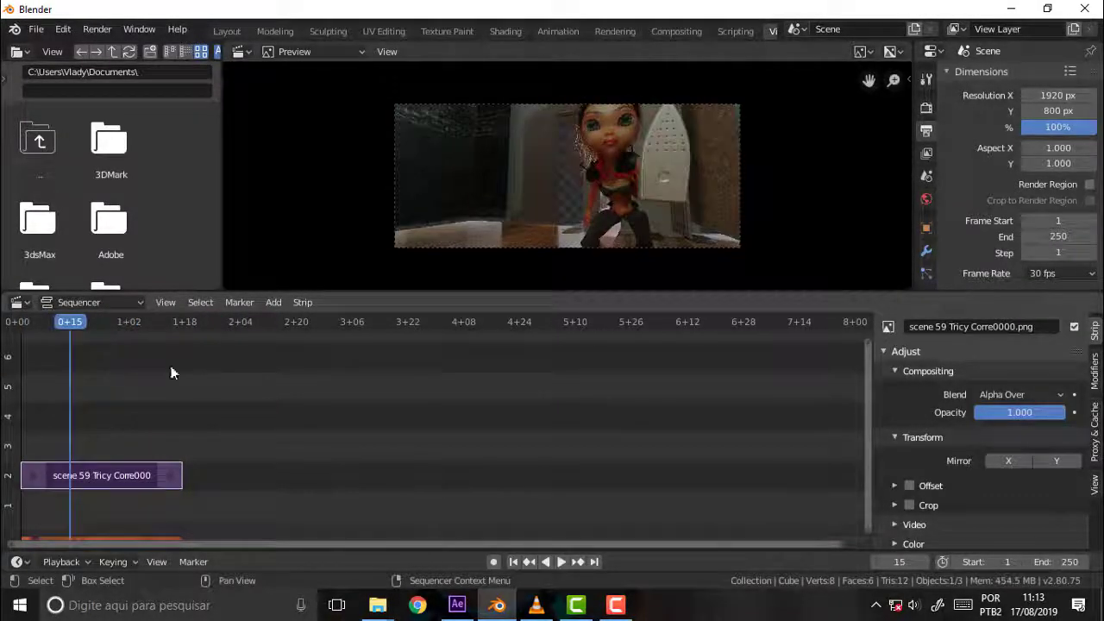
Pan and zoom the timeline and scrub through the Corre strip's opening frames
{"action": "mouse_move", "coordinate": [250, 396]}
{"action": "middle_mouse_down"}
{"action": "mouse_move", "coordinate": [419, 412]}
{"action": "mouse_move", "coordinate": [548, 394]}
{"action": "middle_mouse_up"}
{"action": "scroll", "coordinate": [543, 395], "scroll_direction": "up", "scroll_amount": 2}
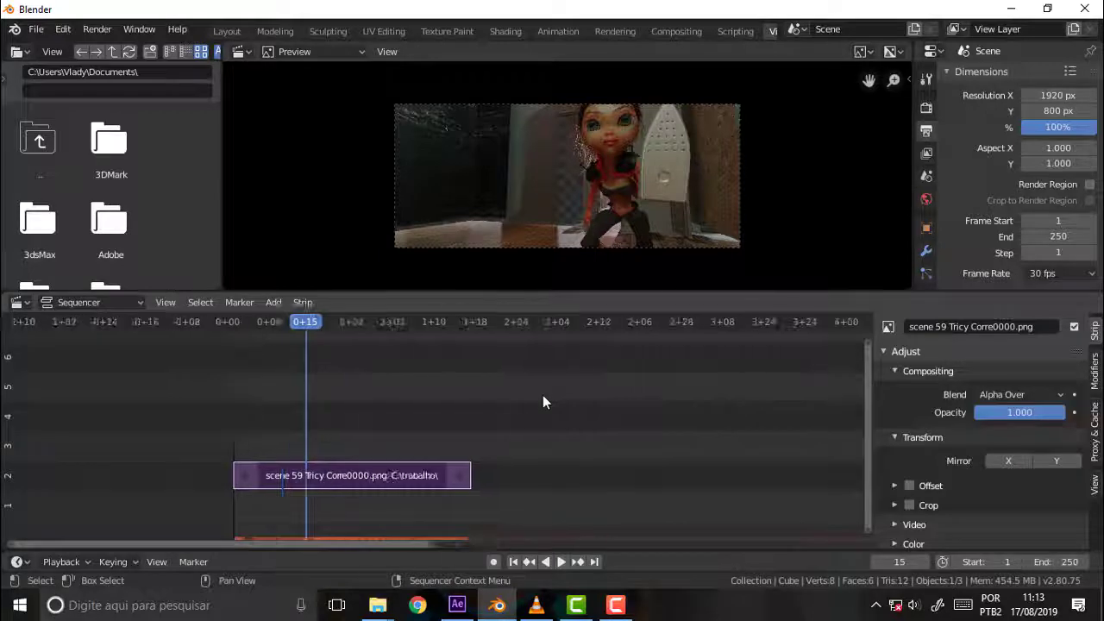
{"action": "scroll", "coordinate": [542, 395], "scroll_direction": "up", "scroll_amount": 2}
{"action": "scroll", "coordinate": [382, 399], "scroll_direction": "up", "scroll_amount": 3}
{"action": "scroll", "coordinate": [382, 400], "scroll_direction": "down", "scroll_amount": 3}
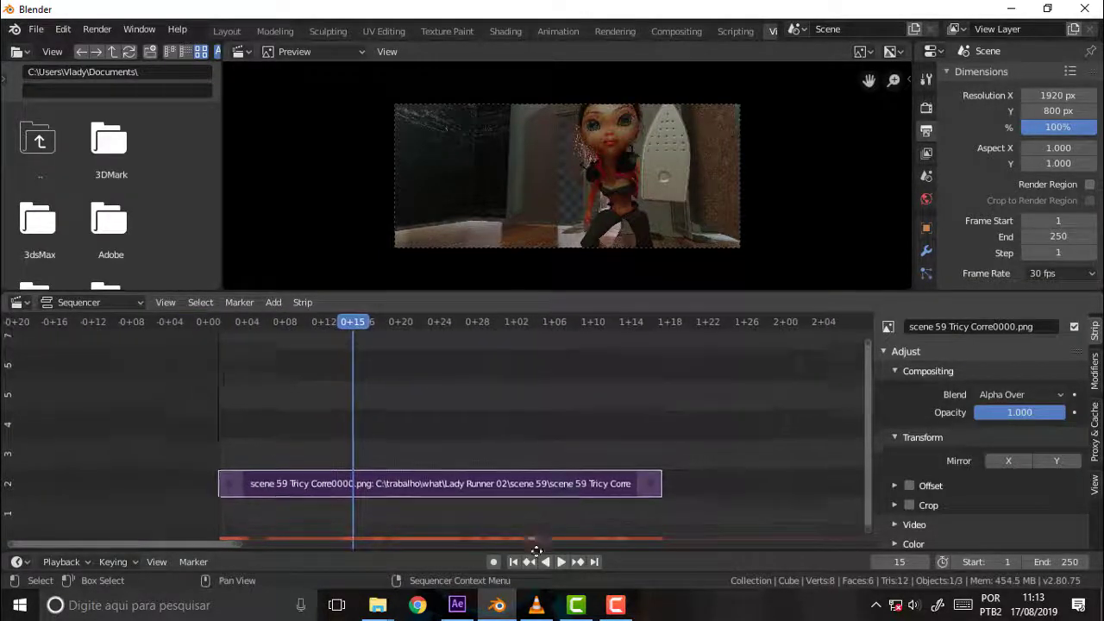
{"action": "mouse_move", "coordinate": [353, 323]}
{"action": "left_mouse_down"}
{"action": "mouse_move", "coordinate": [457, 343]}
{"action": "mouse_move", "coordinate": [639, 345]}
{"action": "mouse_move", "coordinate": [233, 345]}
{"action": "left_mouse_up"}
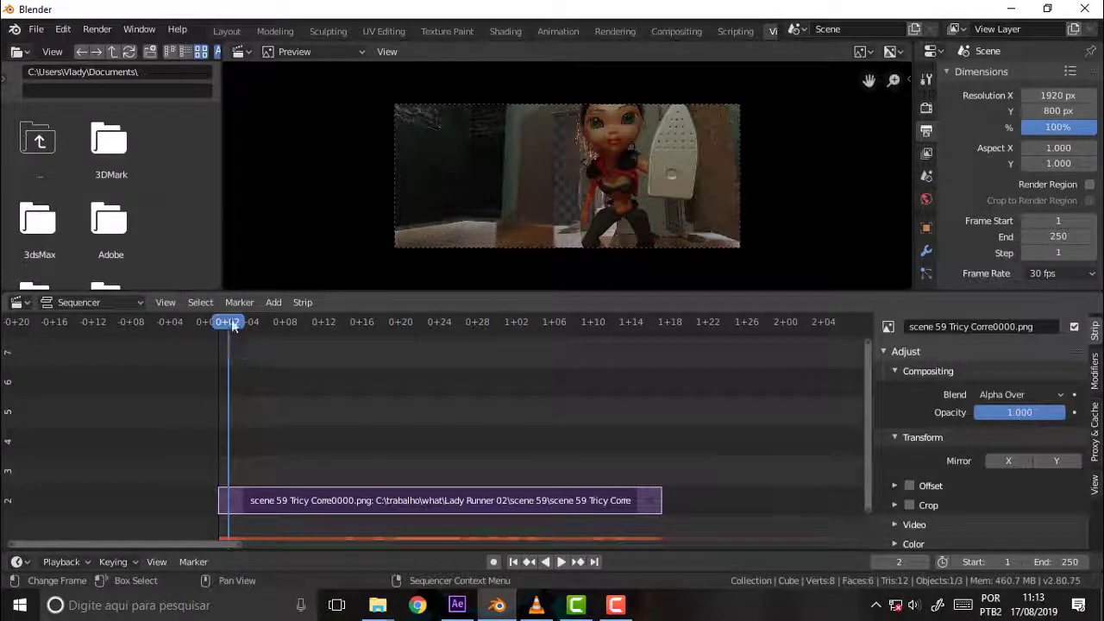
{"action": "mouse_move", "coordinate": [233, 325]}
{"action": "left_mouse_down"}
{"action": "mouse_move", "coordinate": [443, 365]}
{"action": "mouse_move", "coordinate": [375, 389]}
{"action": "mouse_move", "coordinate": [592, 409]}
{"action": "mouse_move", "coordinate": [278, 409]}
{"action": "left_mouse_up"}
Add Tricy smoke0000–0045 as an image strip on channel 3
{"action": "key", "text": "shift+a"}
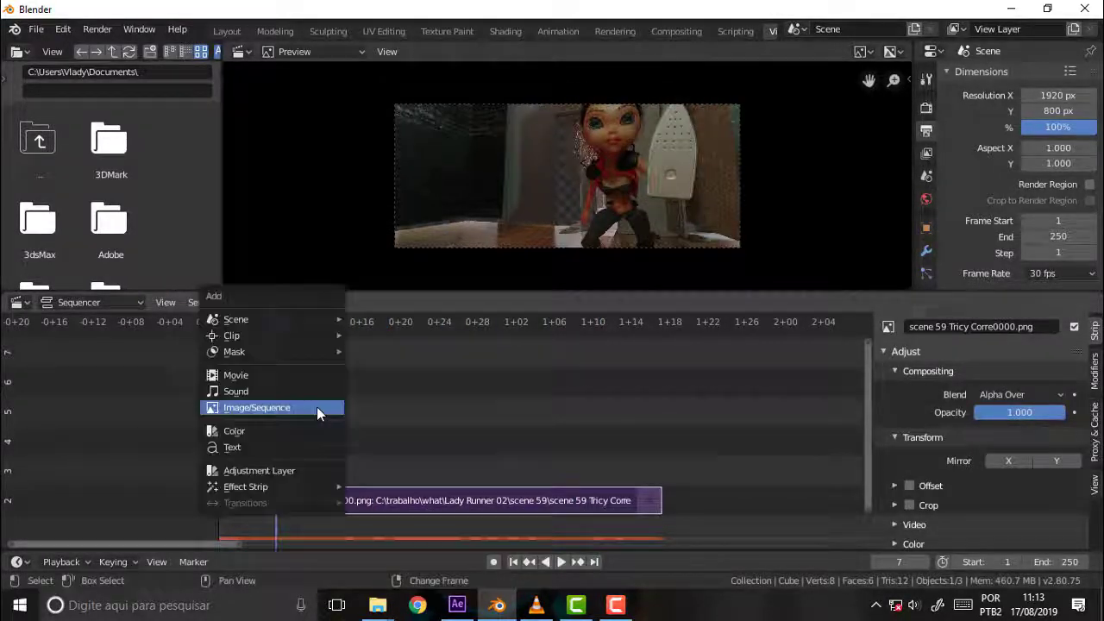
{"action": "left_click", "coordinate": [316, 407]}
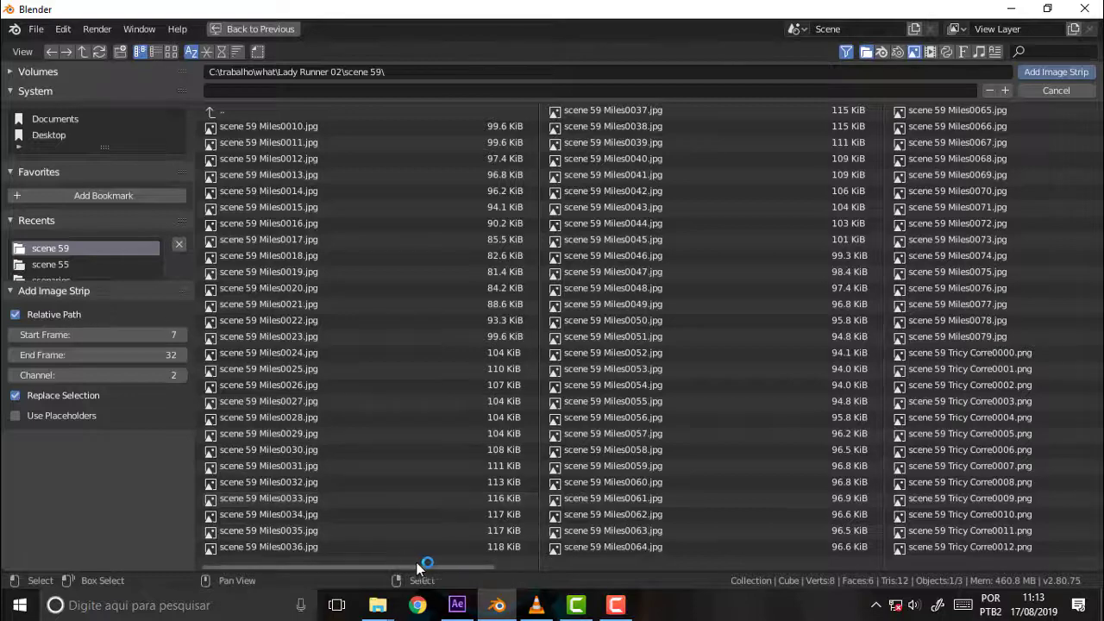
{"action": "left_click_drag", "start_coordinate": [432, 572], "coordinate": [794, 571]}
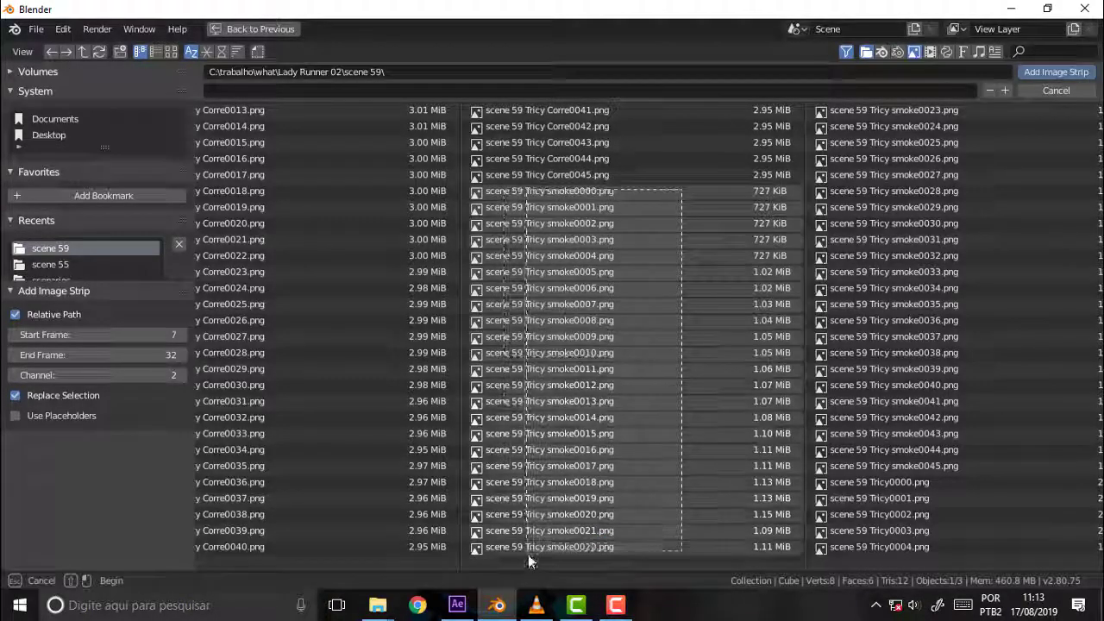
{"action": "left_click_drag", "start_coordinate": [504, 386], "coordinate": [528, 555]}
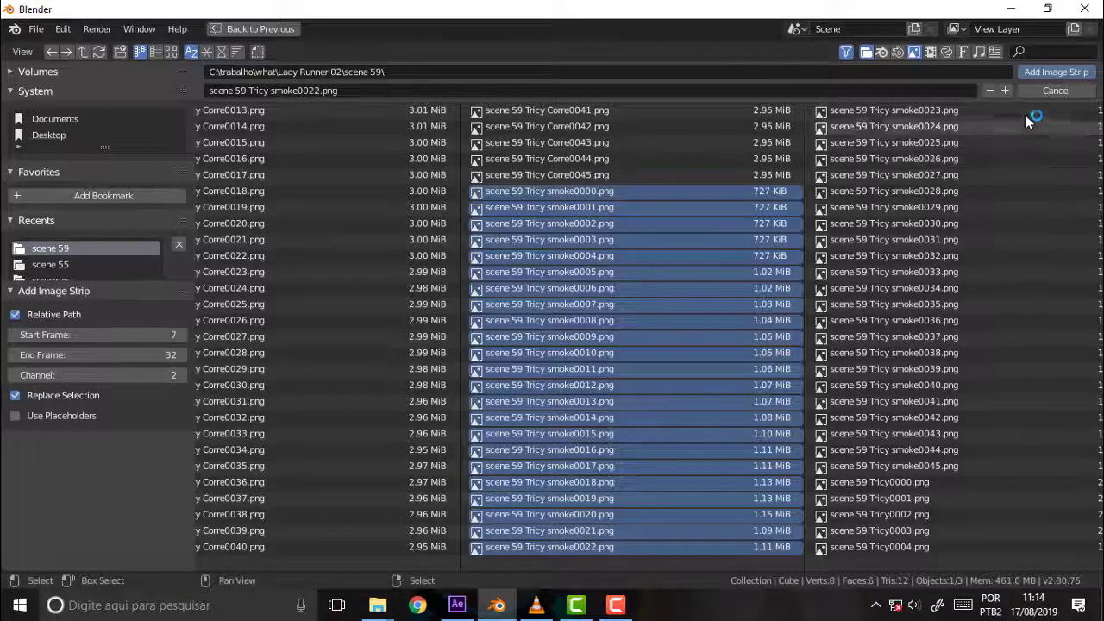
{"action": "mouse_move", "coordinate": [1024, 114]}
{"action": "left_mouse_down"}
{"action": "mouse_move", "coordinate": [885, 476]}
{"action": "mouse_move", "coordinate": [887, 467]}
{"action": "left_mouse_up"}
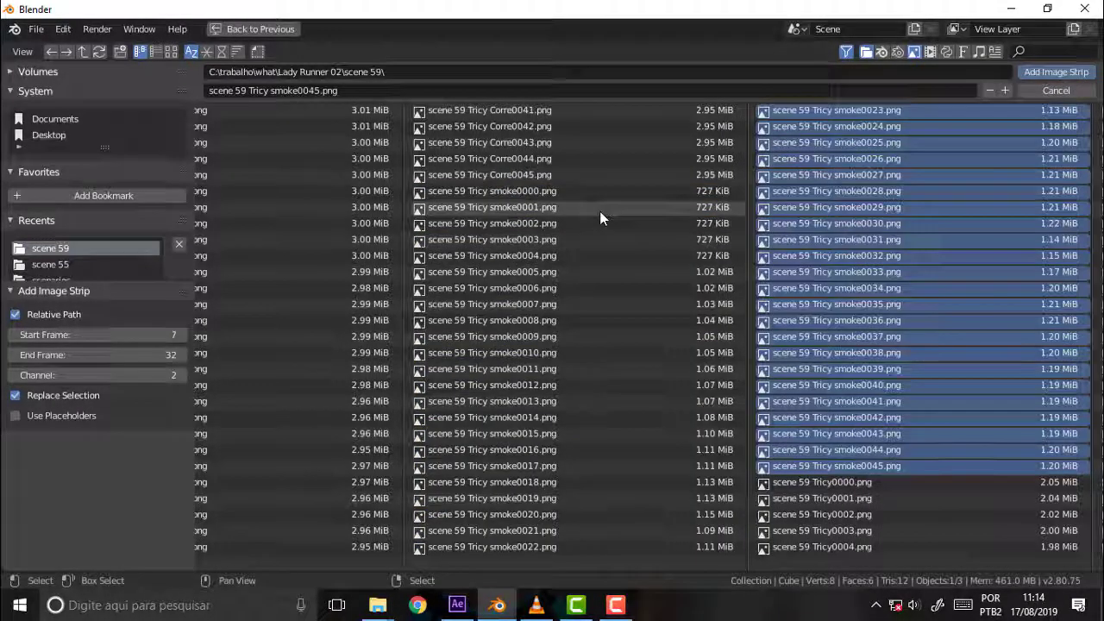
{"action": "mouse_move", "coordinate": [598, 192]}
{"action": "left_mouse_down"}
{"action": "mouse_move", "coordinate": [516, 469]}
{"action": "mouse_move", "coordinate": [518, 557]}
{"action": "left_mouse_up"}
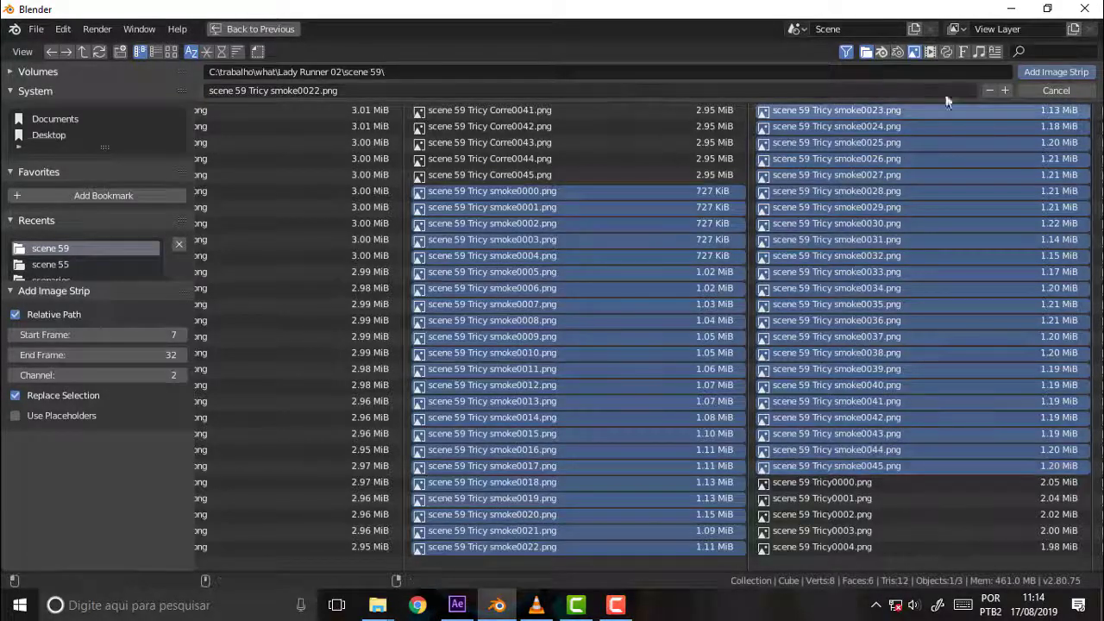
{"action": "left_click", "coordinate": [1056, 73]}
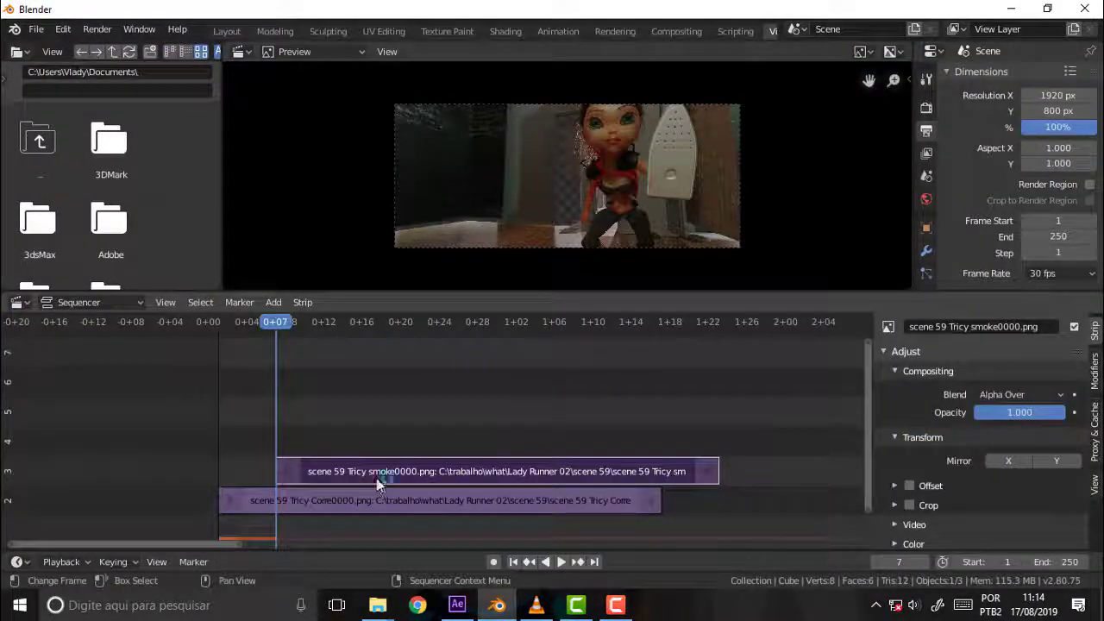
Slide the smoke strip to start at frame 0 and preview the Alpha Over stack
{"action": "left_click_drag", "start_coordinate": [377, 478], "coordinate": [316, 485]}
{"action": "left_click", "coordinate": [316, 485]}
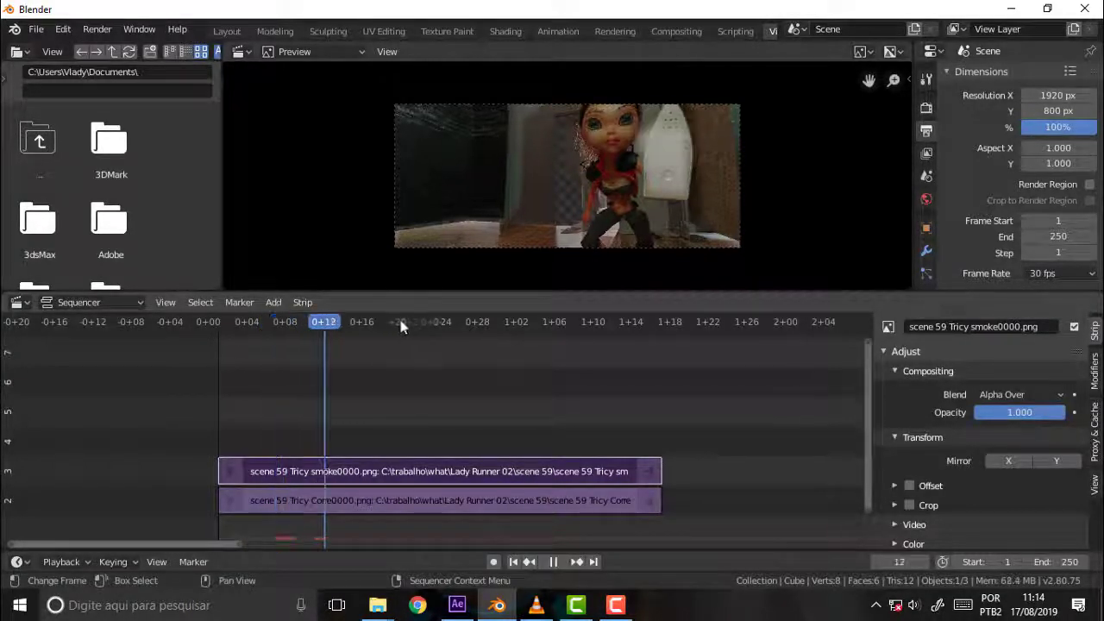
{"action": "left_click_drag", "start_coordinate": [429, 322], "coordinate": [544, 323]}
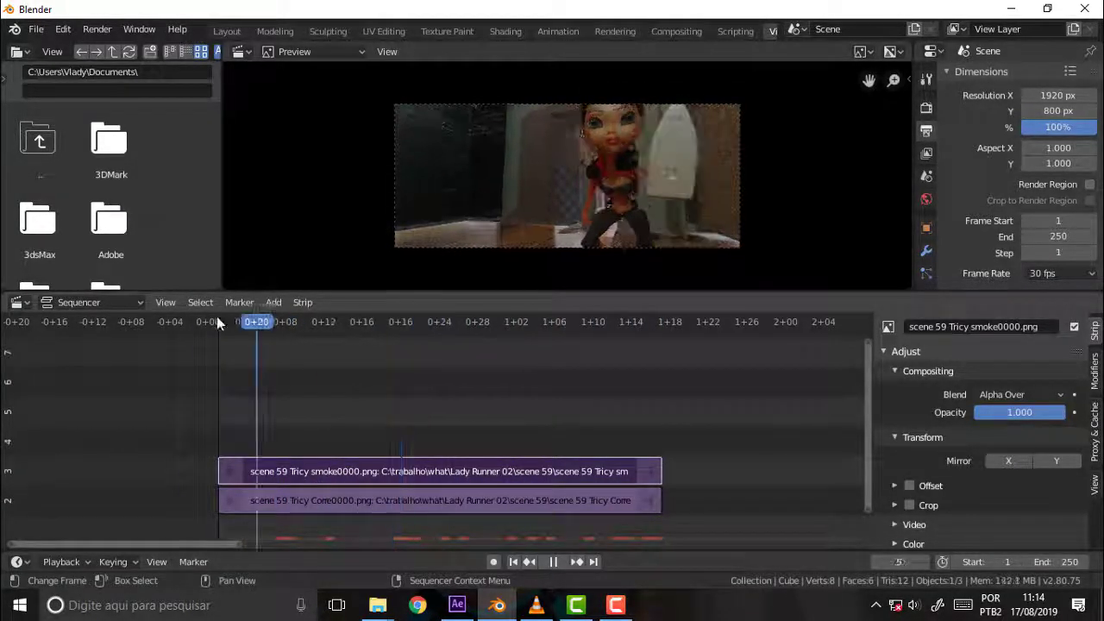
{"action": "key", "text": "space"}
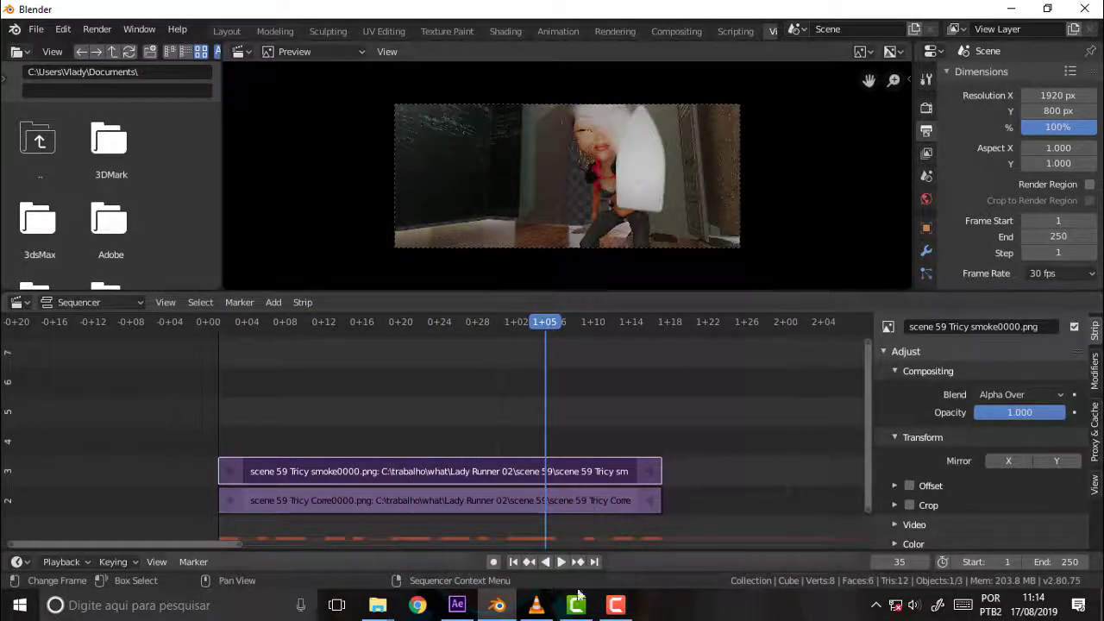
{"action": "mouse_move", "coordinate": [535, 606]}
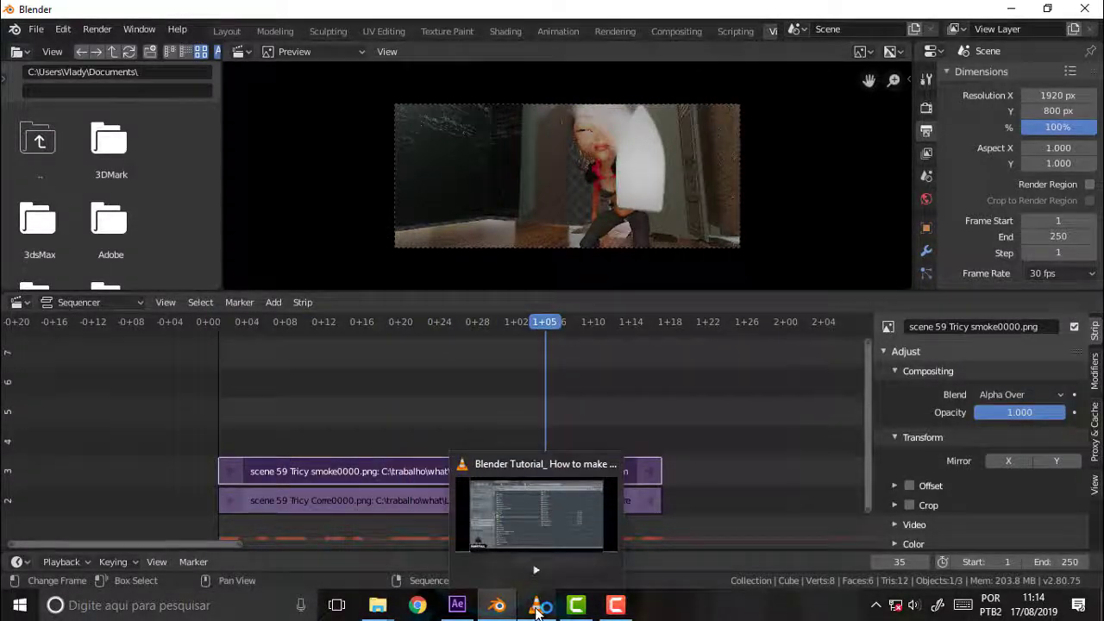
{"action": "left_click", "coordinate": [457, 605]}
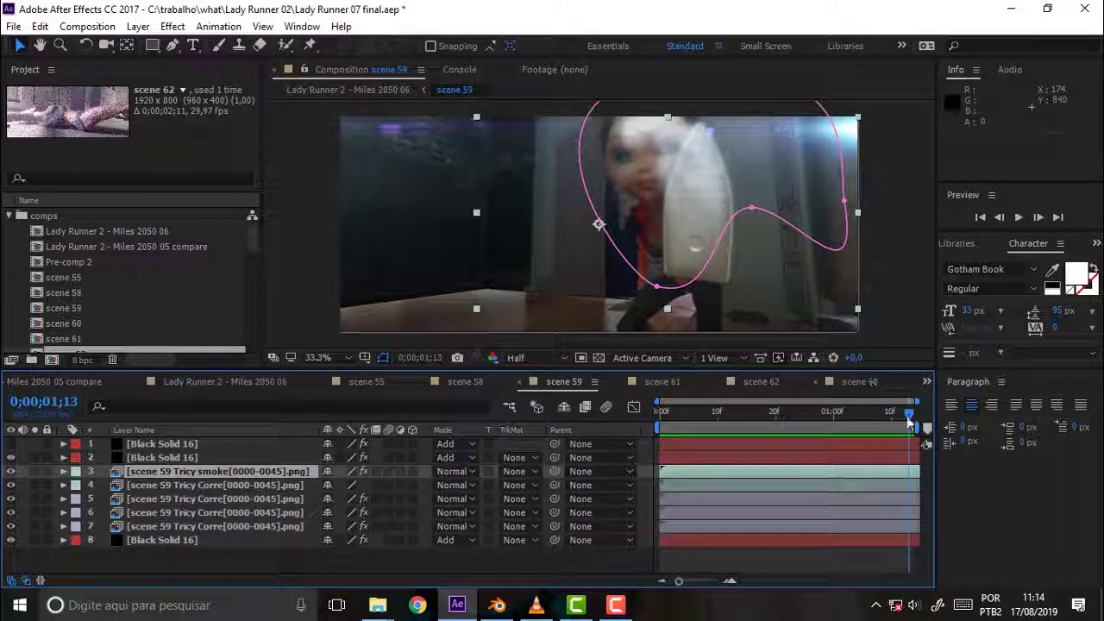
{"action": "left_click_drag", "start_coordinate": [908, 413], "coordinate": [800, 431]}
{"action": "key", "text": "space"}
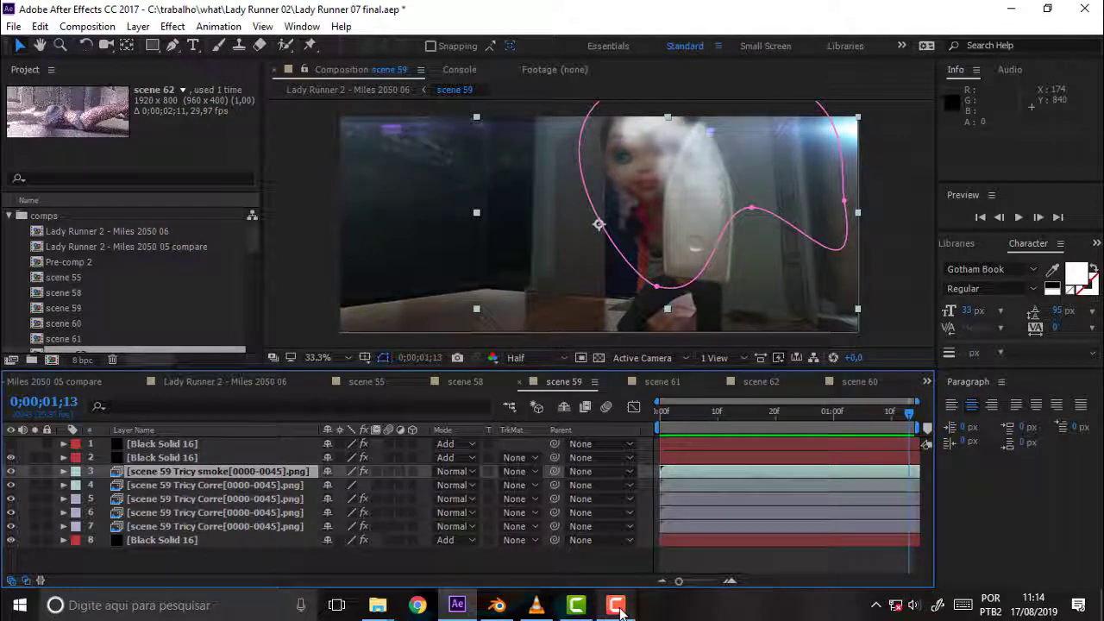
{"action": "mouse_move", "coordinate": [536, 605]}
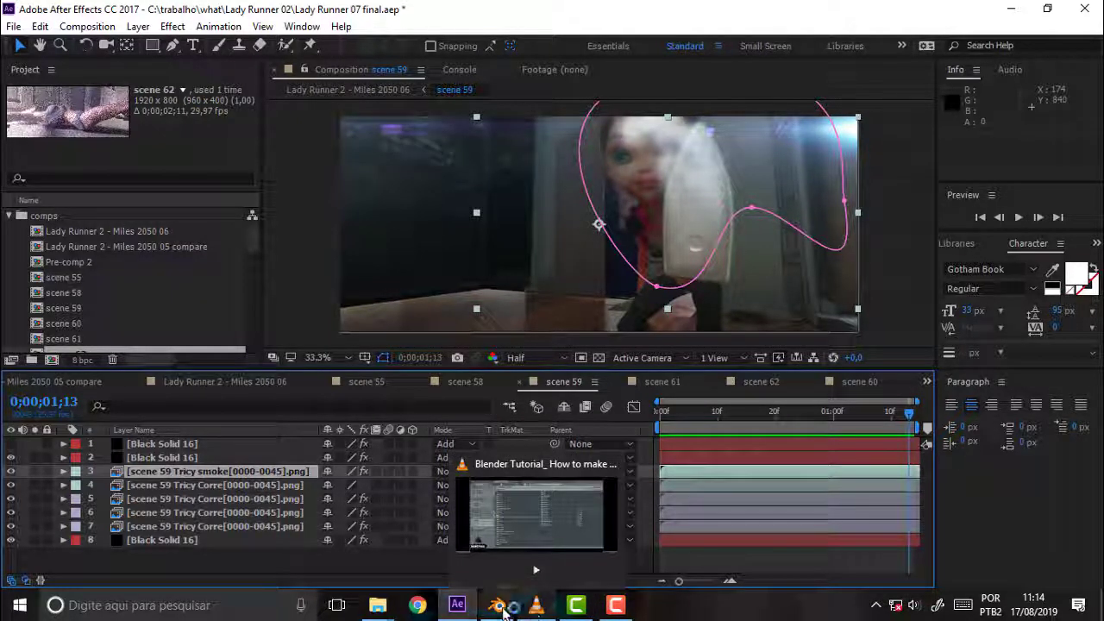
{"action": "left_click", "coordinate": [503, 607]}
Set the scene Frame End to 45
{"action": "left_click_drag", "start_coordinate": [545, 327], "coordinate": [322, 337]}
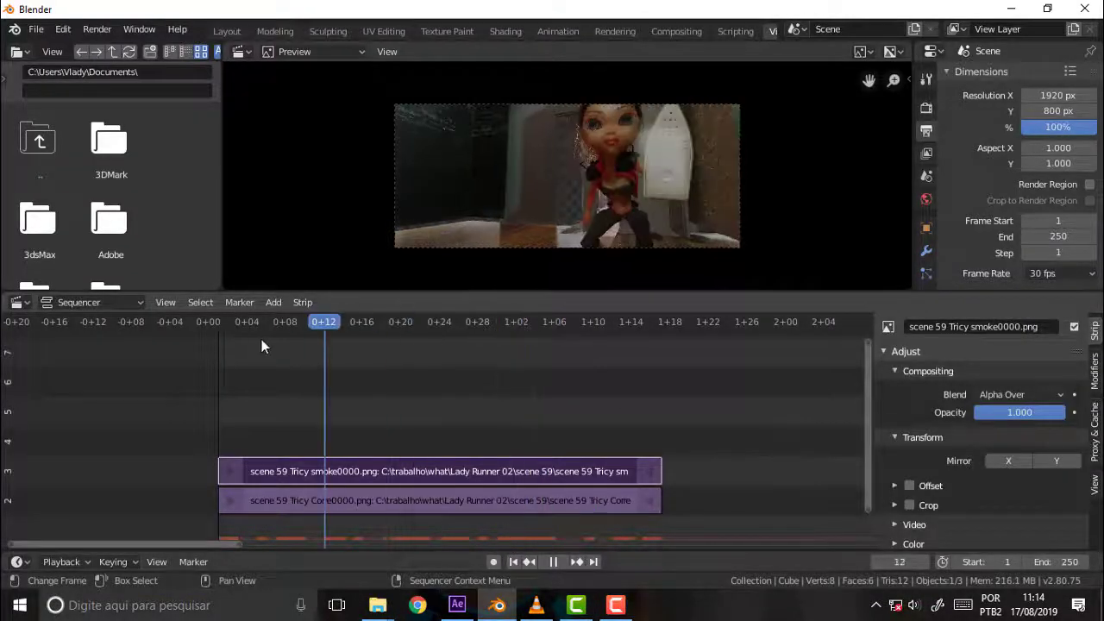
{"action": "key", "text": "space"}
{"action": "key", "text": "Escape"}
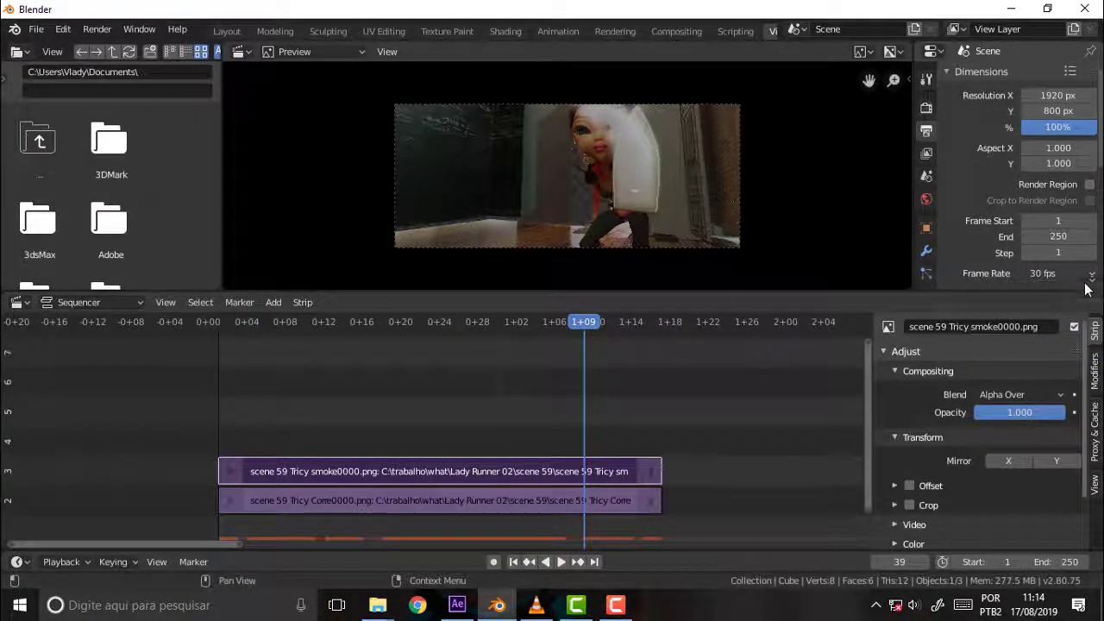
{"action": "left_click", "coordinate": [1061, 235]}
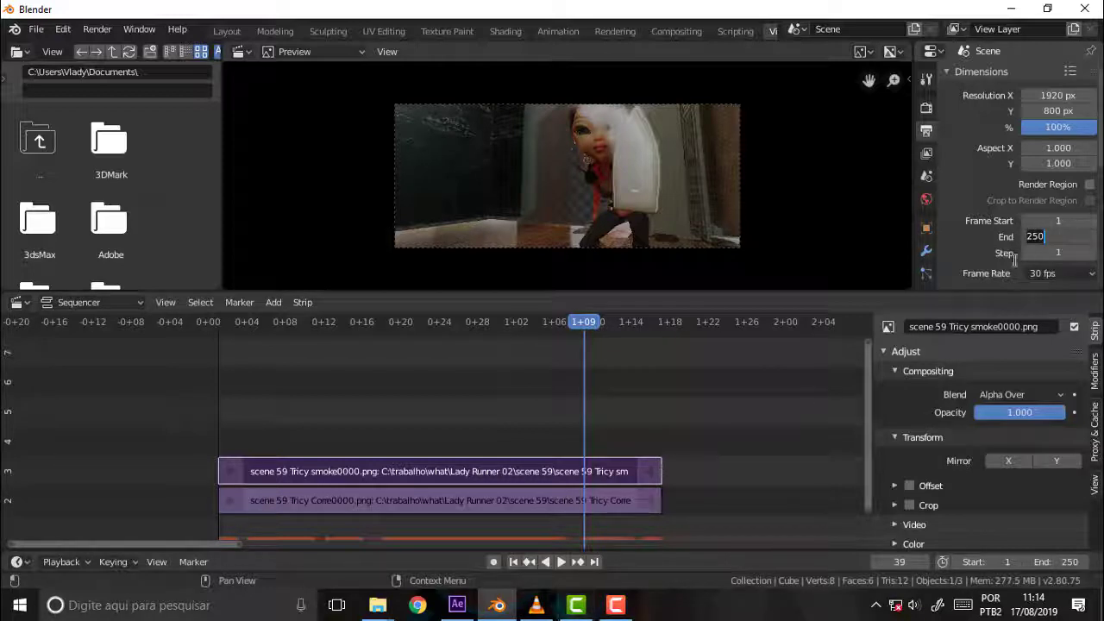
{"action": "type", "text": "45"}
{"action": "key", "text": "Return"}
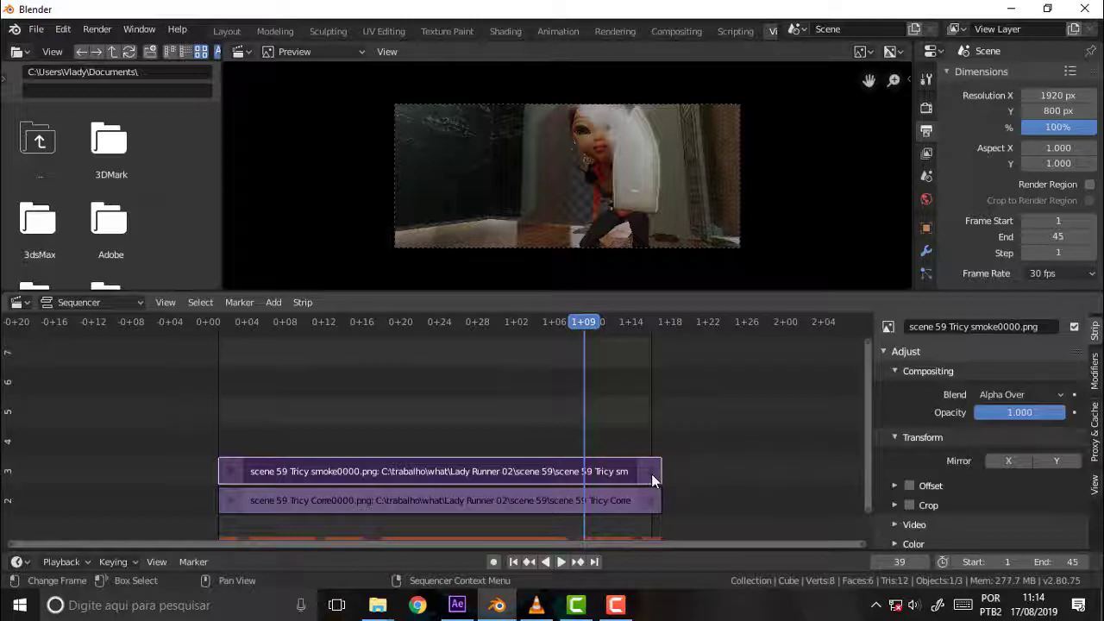
Trim the smoke strip's end, set Frame Start to 0, and move both strips to frame 0
{"action": "mouse_move", "coordinate": [592, 320]}
{"action": "left_mouse_down"}
{"action": "mouse_move", "coordinate": [678, 327]}
{"action": "mouse_move", "coordinate": [291, 358]}
{"action": "mouse_move", "coordinate": [656, 360]}
{"action": "left_mouse_up"}
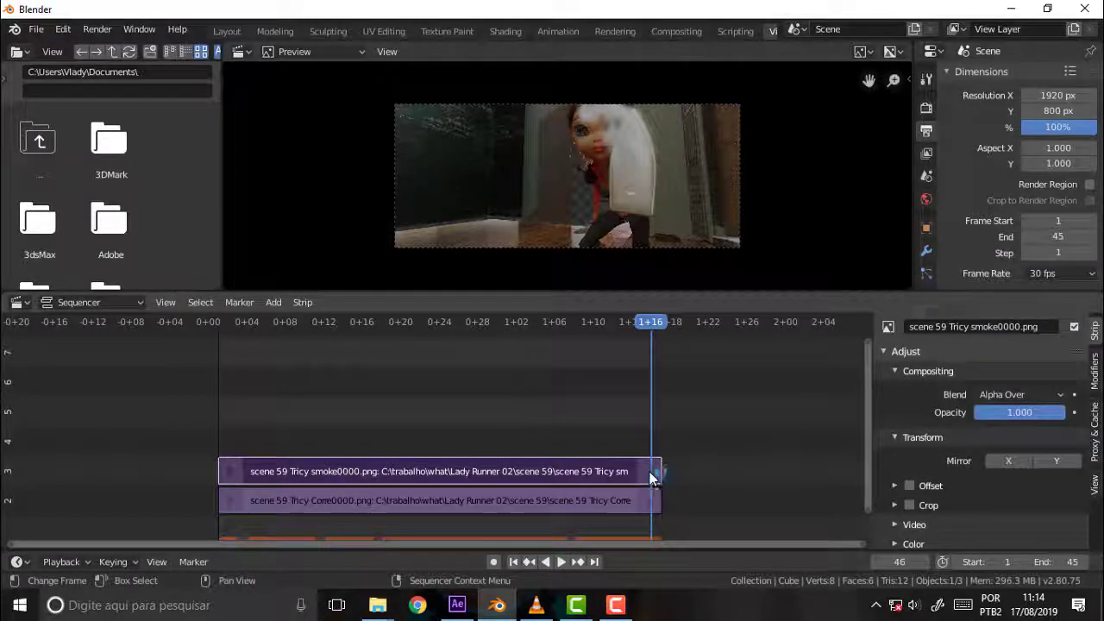
{"action": "mouse_move", "coordinate": [660, 472]}
{"action": "left_mouse_down"}
{"action": "mouse_move", "coordinate": [596, 471]}
{"action": "mouse_move", "coordinate": [648, 471]}
{"action": "left_mouse_up"}
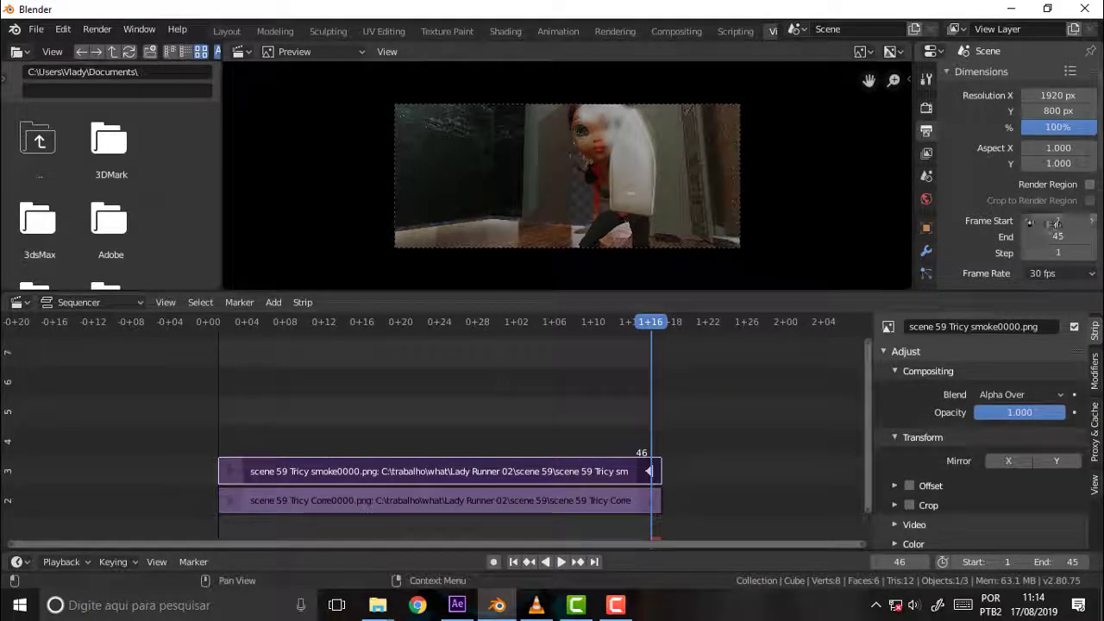
{"action": "left_click", "coordinate": [1024, 223]}
{"action": "type", "text": "0"}
{"action": "key", "text": "Return"}
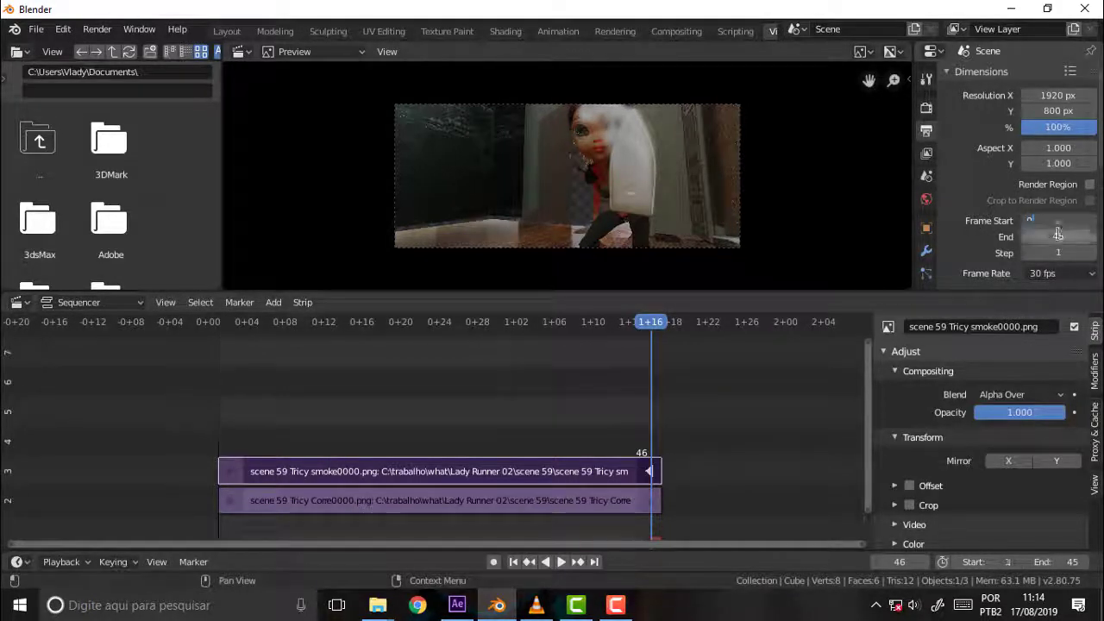
{"action": "left_click", "coordinate": [307, 477]}
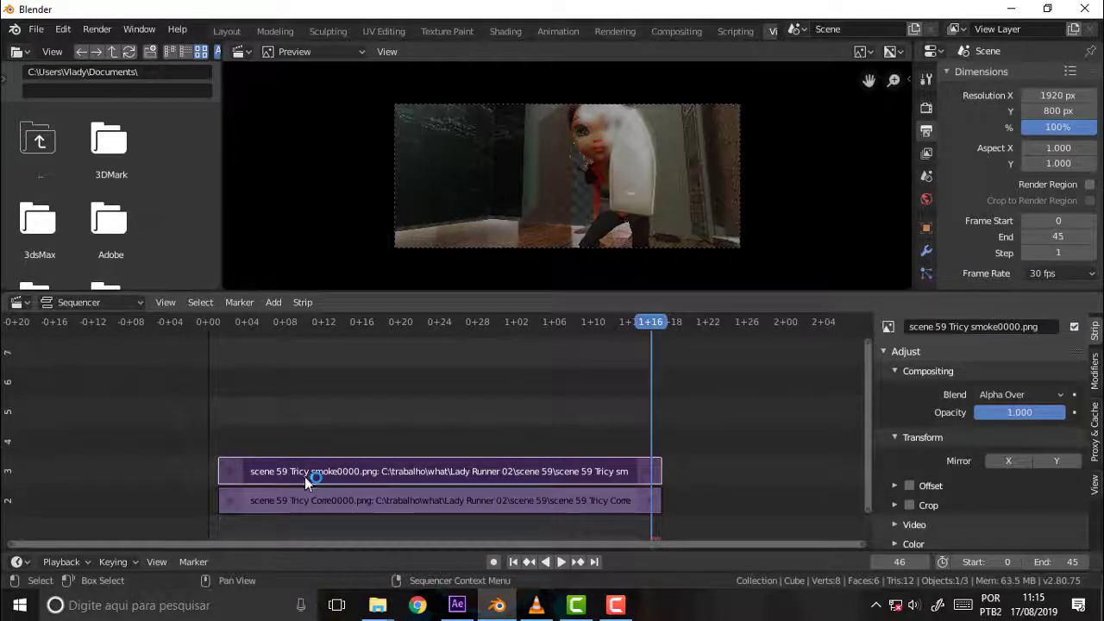
{"action": "mouse_move", "coordinate": [305, 476]}
{"action": "left_mouse_down"}
{"action": "mouse_move", "coordinate": [295, 476]}
{"action": "mouse_move", "coordinate": [317, 500]}
{"action": "left_mouse_up"}
{"action": "left_click", "coordinate": [324, 500]}
{"action": "left_click", "coordinate": [317, 500]}
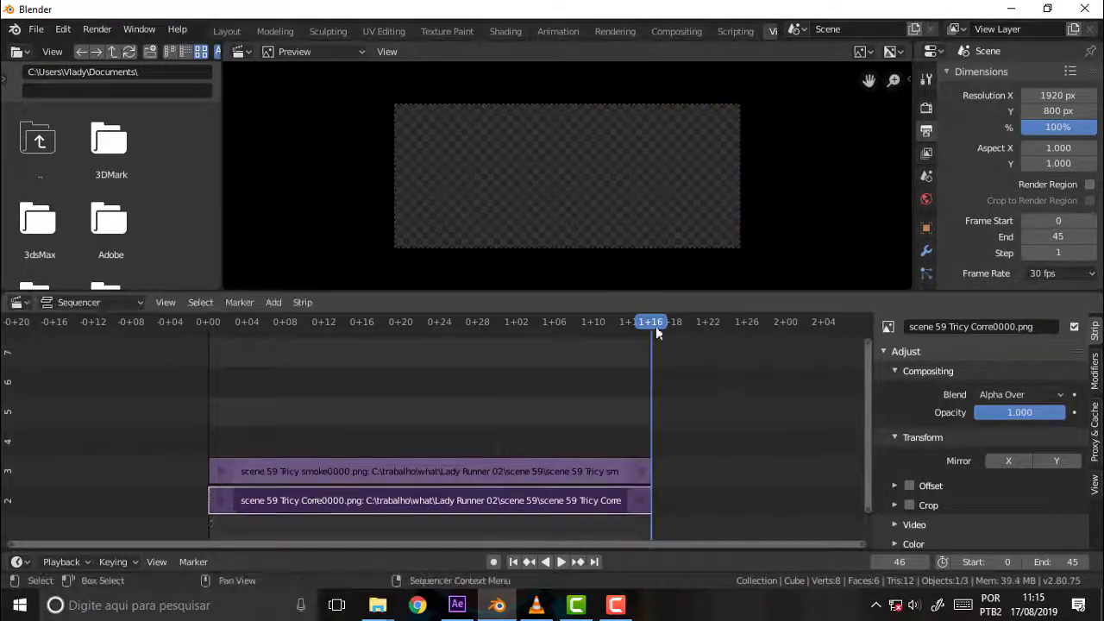
Play back and scrub the stacked Corre and smoke strips to review them
{"action": "key", "text": "space"}
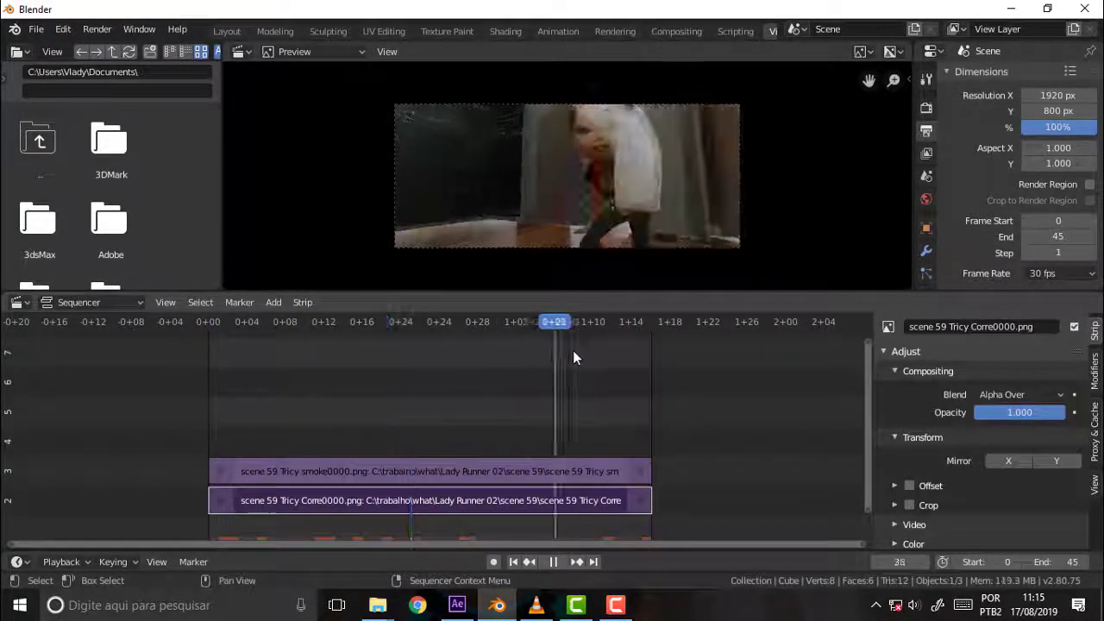
{"action": "key", "text": "space"}
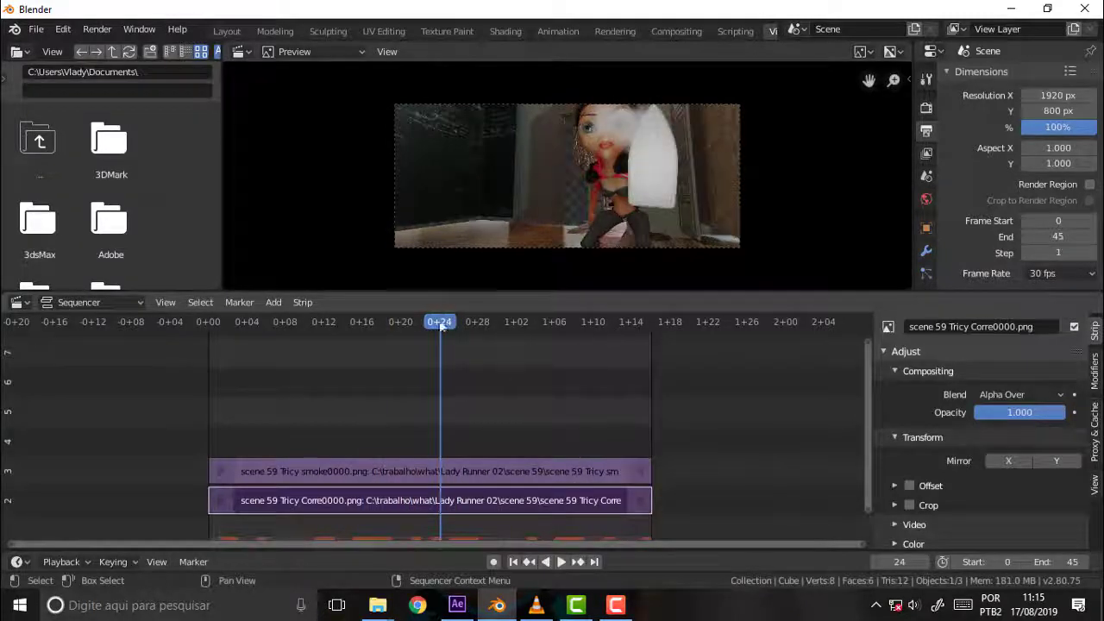
{"action": "mouse_move", "coordinate": [440, 324]}
{"action": "left_mouse_down"}
{"action": "mouse_move", "coordinate": [400, 333]}
{"action": "mouse_move", "coordinate": [605, 328]}
{"action": "left_mouse_up"}
{"action": "key", "text": "space"}
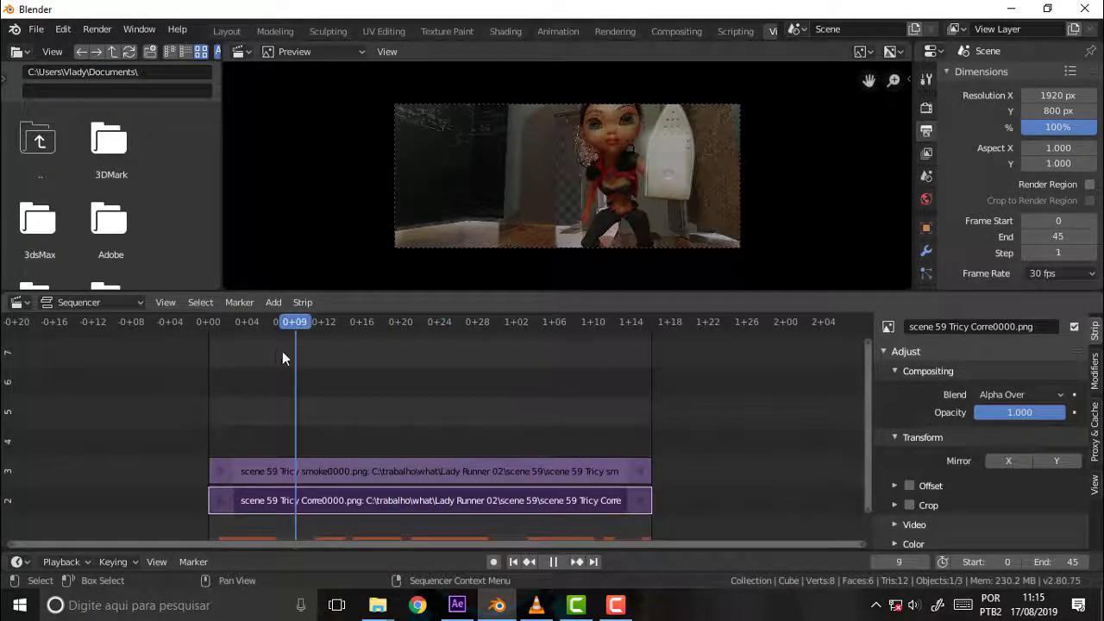
{"action": "key", "text": "space"}
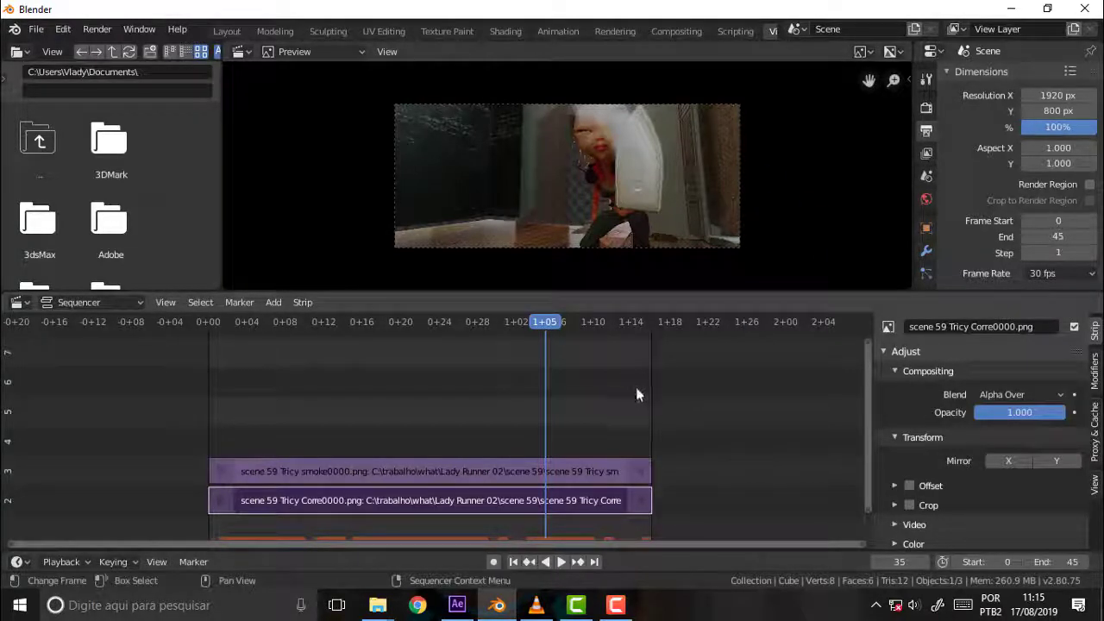
Bring up VLC and skip the tutorial to its VSE section near 03:19
{"action": "left_click", "coordinate": [535, 608]}
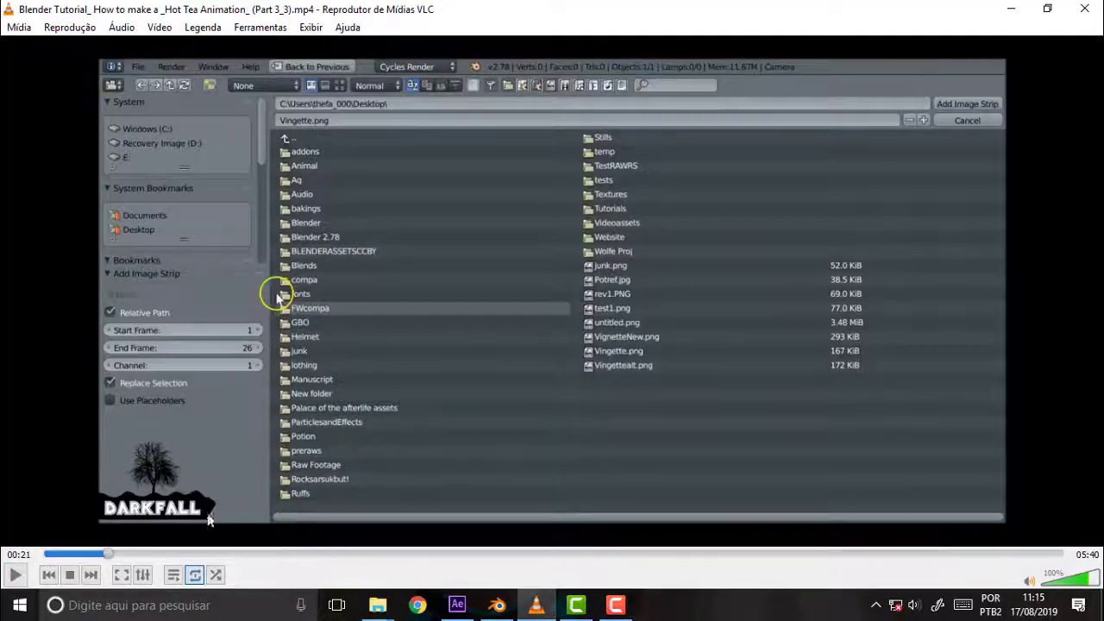
{"action": "left_click_drag", "start_coordinate": [127, 552], "coordinate": [214, 555]}
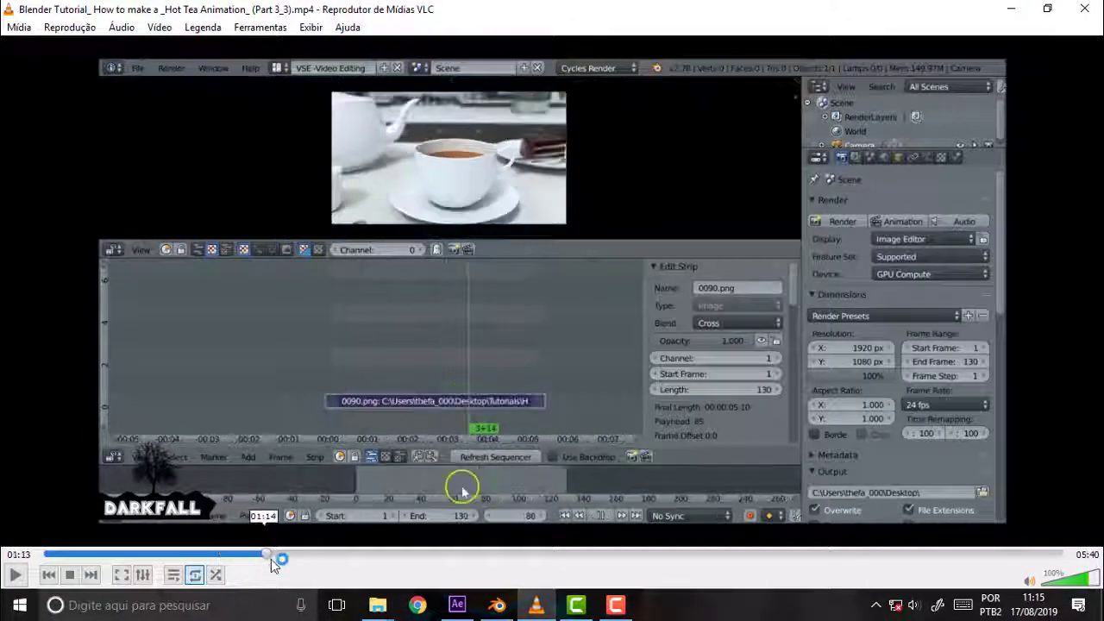
{"action": "mouse_move", "coordinate": [214, 561]}
{"action": "left_mouse_down"}
{"action": "mouse_move", "coordinate": [561, 552]}
{"action": "mouse_move", "coordinate": [655, 521]}
{"action": "mouse_move", "coordinate": [643, 528]}
{"action": "left_mouse_up"}
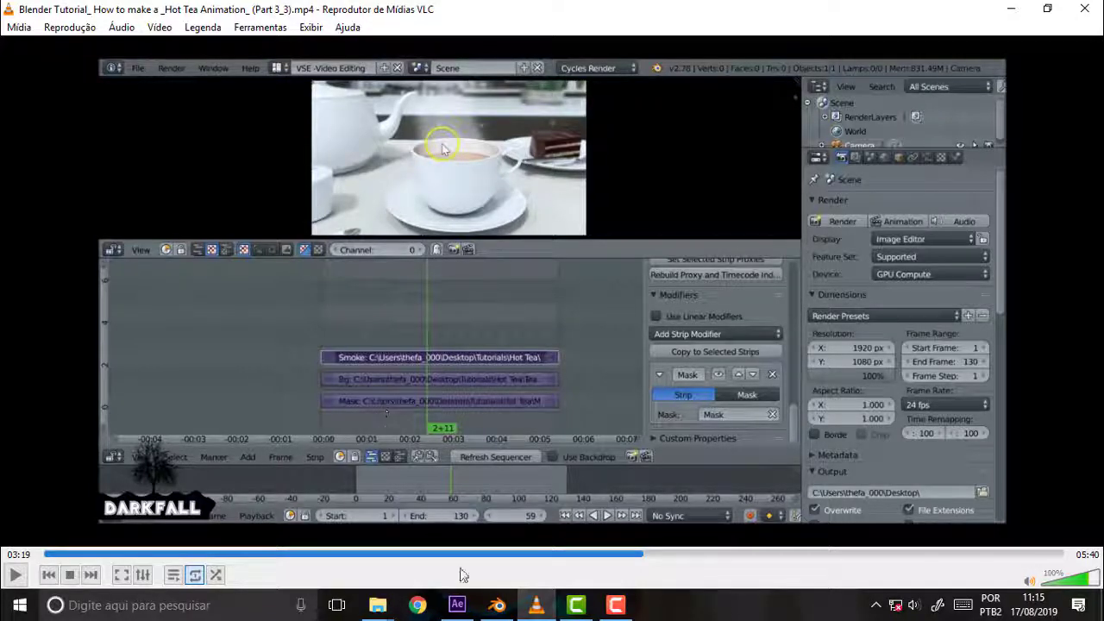
Return to Blender and play the stacked Tricy strips, stopping near frame 0+29
{"action": "left_click", "coordinate": [500, 608]}
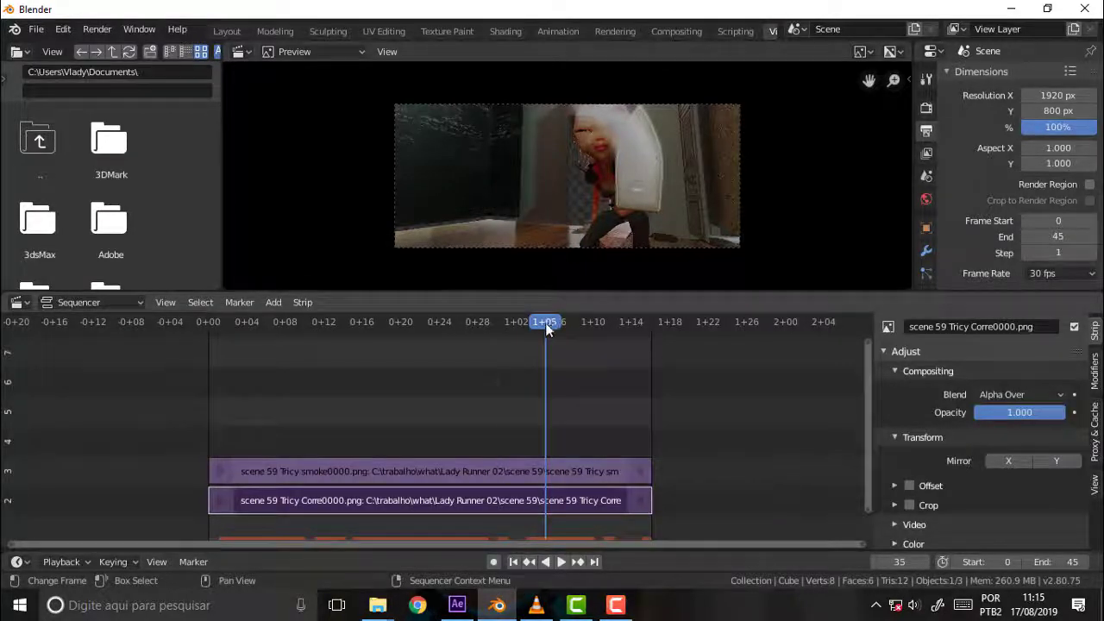
{"action": "left_click_drag", "start_coordinate": [545, 322], "coordinate": [239, 346]}
{"action": "key", "text": "space"}
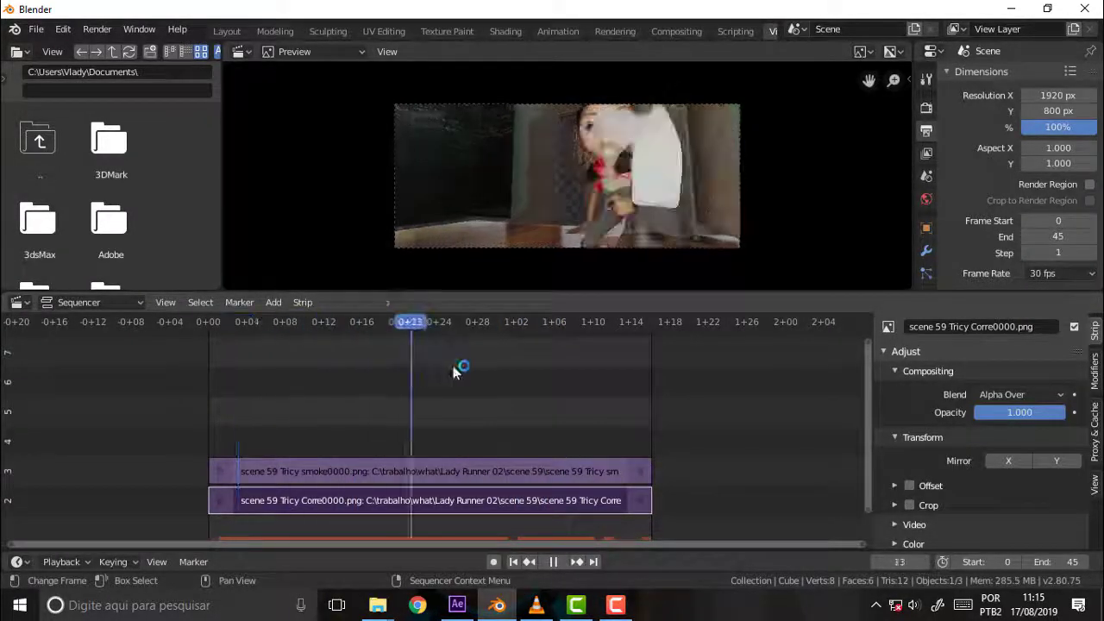
{"action": "left_click", "coordinate": [483, 369]}
{"action": "key", "text": "space"}
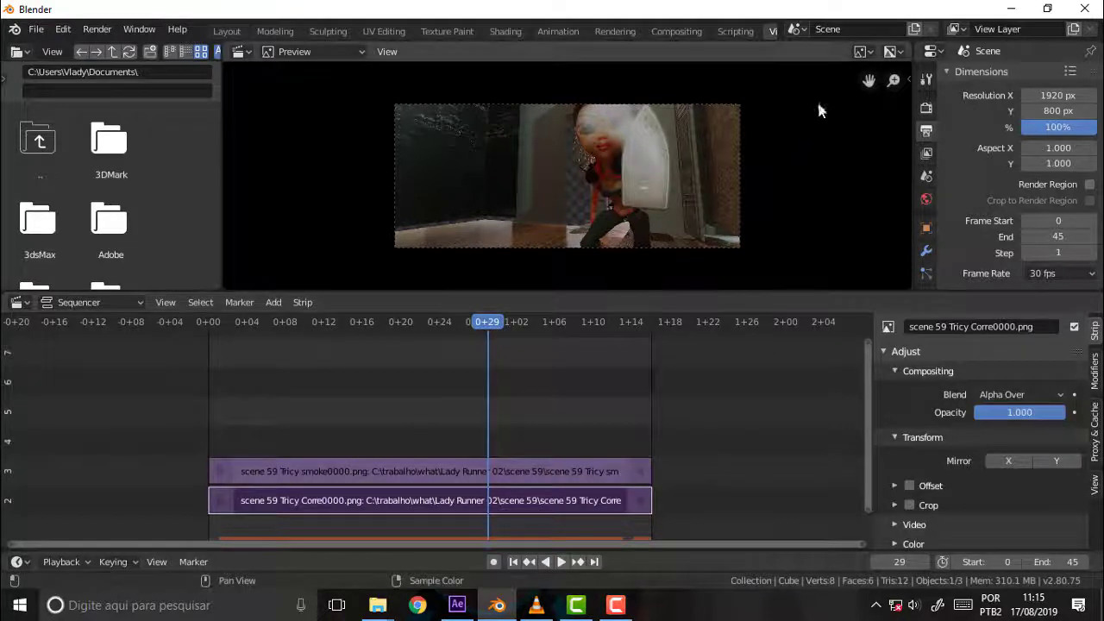
Replay and scrub around frame 34 to compare the smoke layering, stopping at frame 29
{"action": "scroll", "coordinate": [778, 132], "scroll_direction": "up", "scroll_amount": 1}
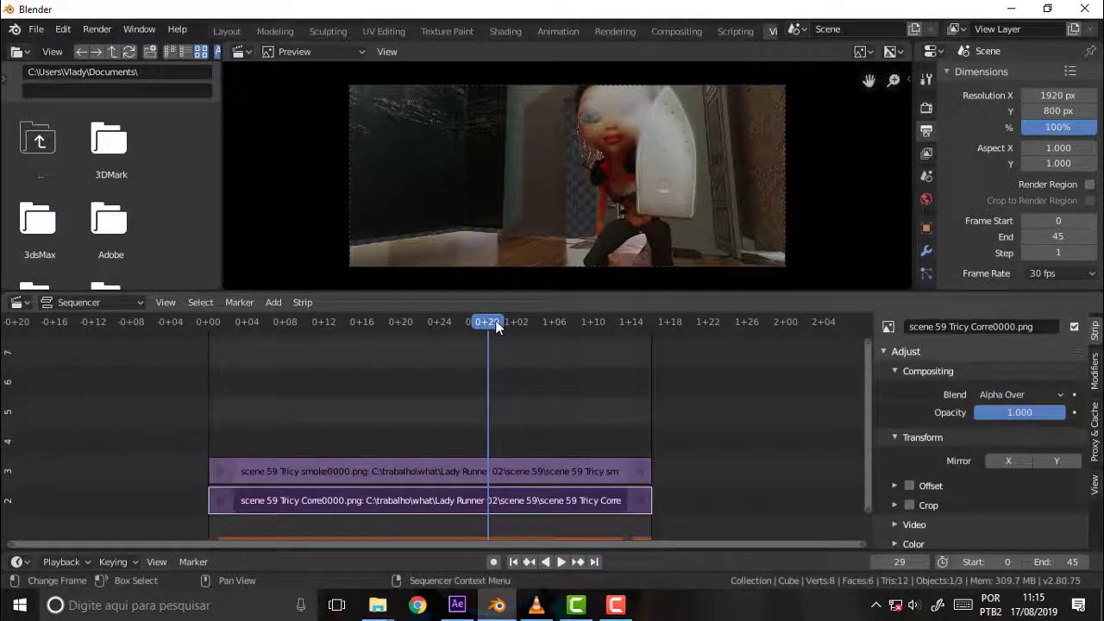
{"action": "key", "text": "space"}
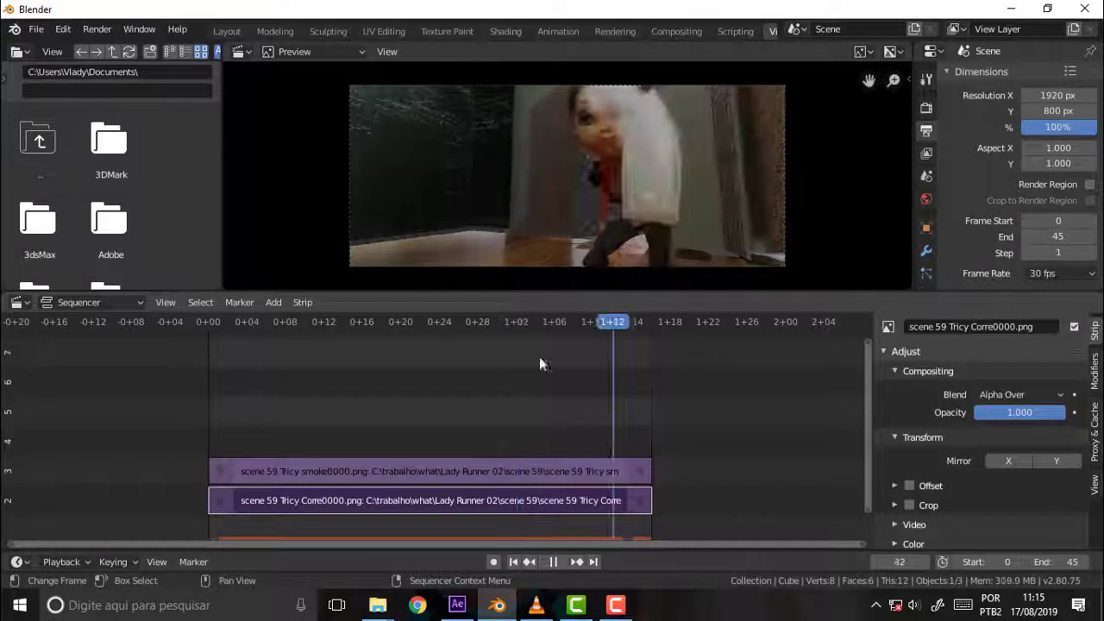
{"action": "left_click_drag", "start_coordinate": [329, 356], "coordinate": [533, 364]}
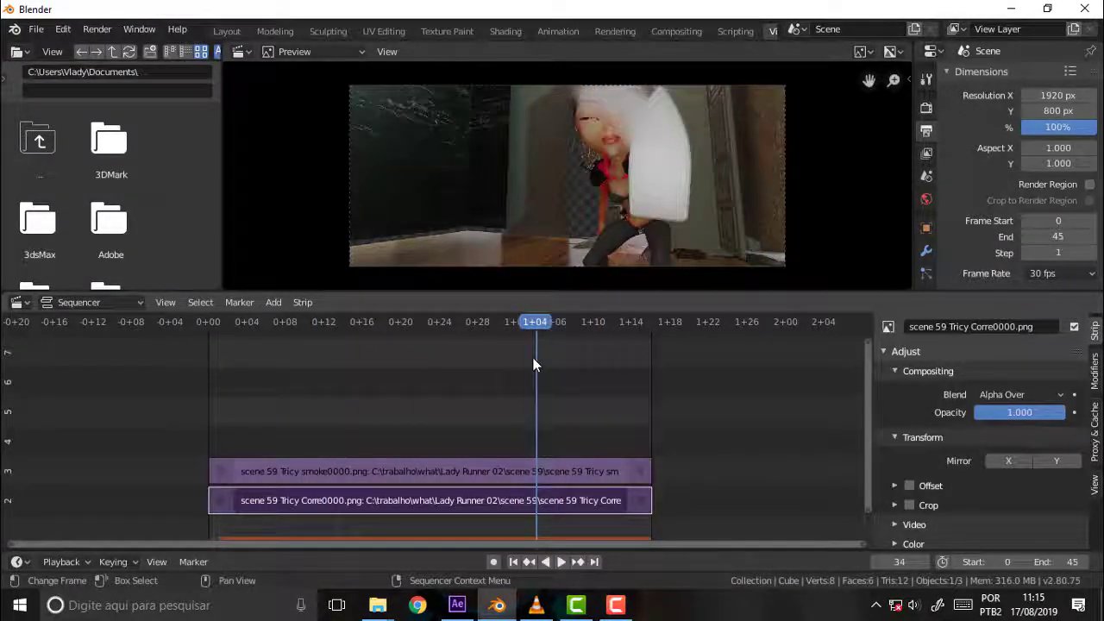
{"action": "left_click_drag", "start_coordinate": [544, 324], "coordinate": [537, 343]}
{"action": "key", "text": "space"}
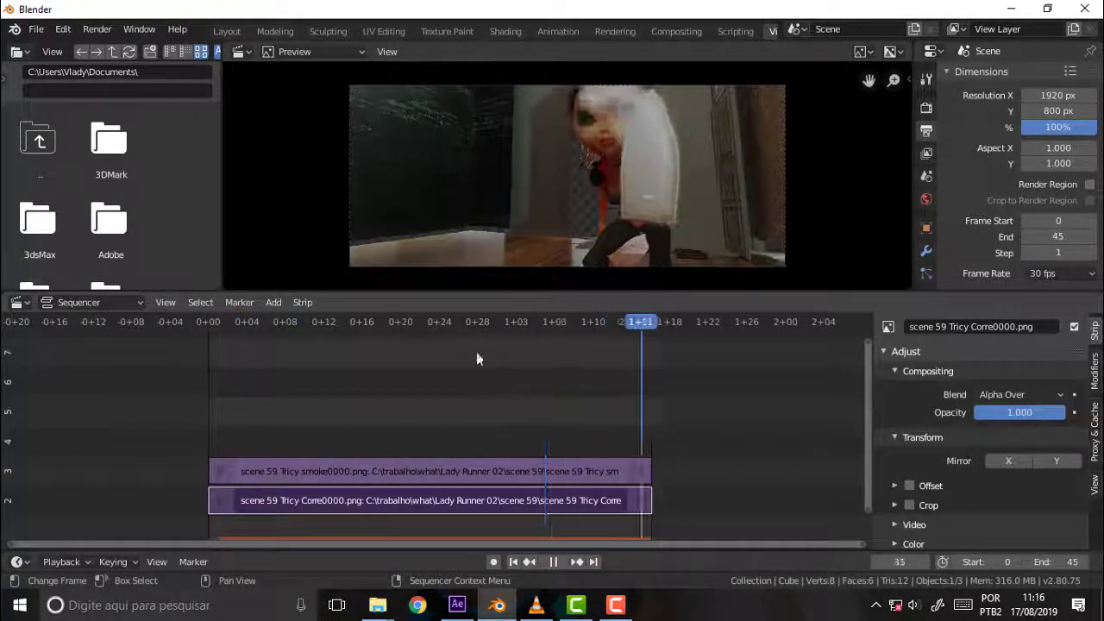
{"action": "key", "text": "space"}
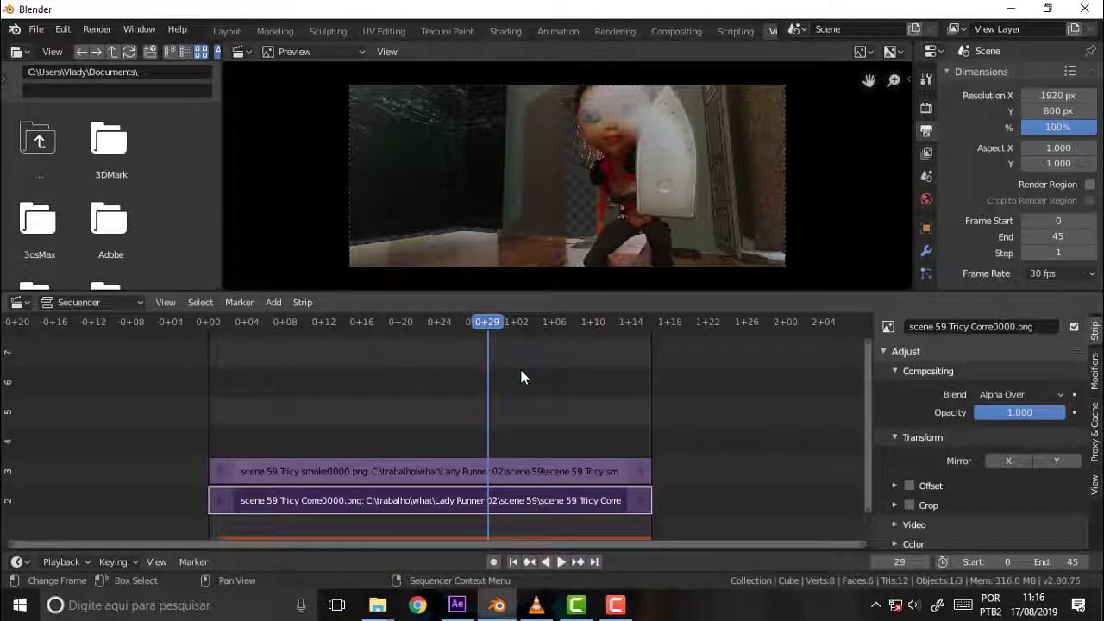
Play the sequence in reverse, then forward from 0+25, stopping at 0+22
{"action": "key", "text": "shift+ctrl+space"}
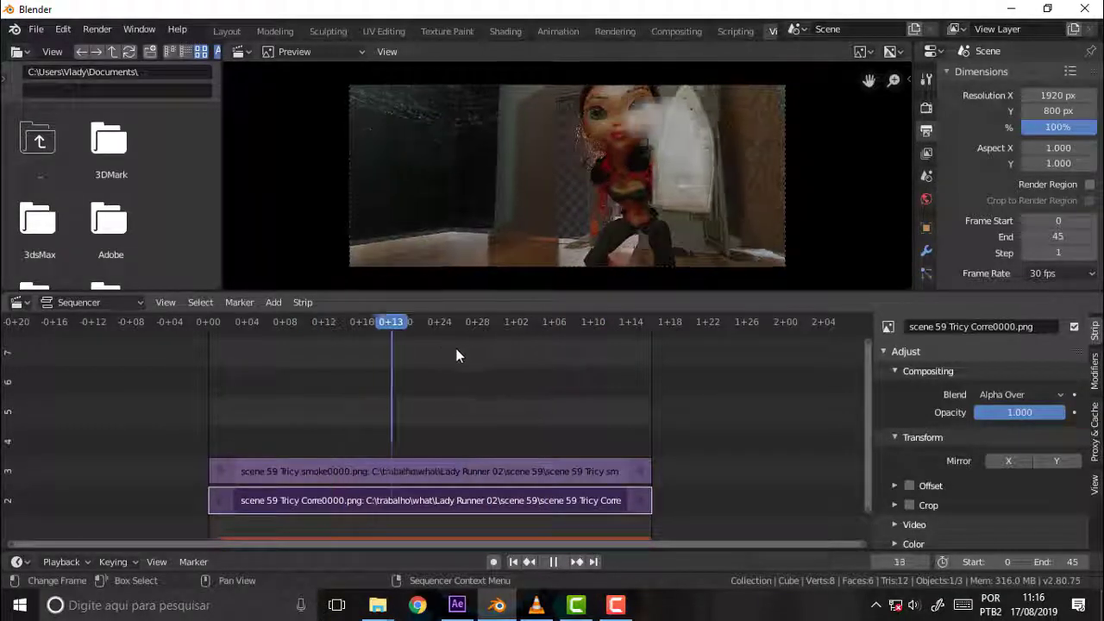
{"action": "key", "text": "space"}
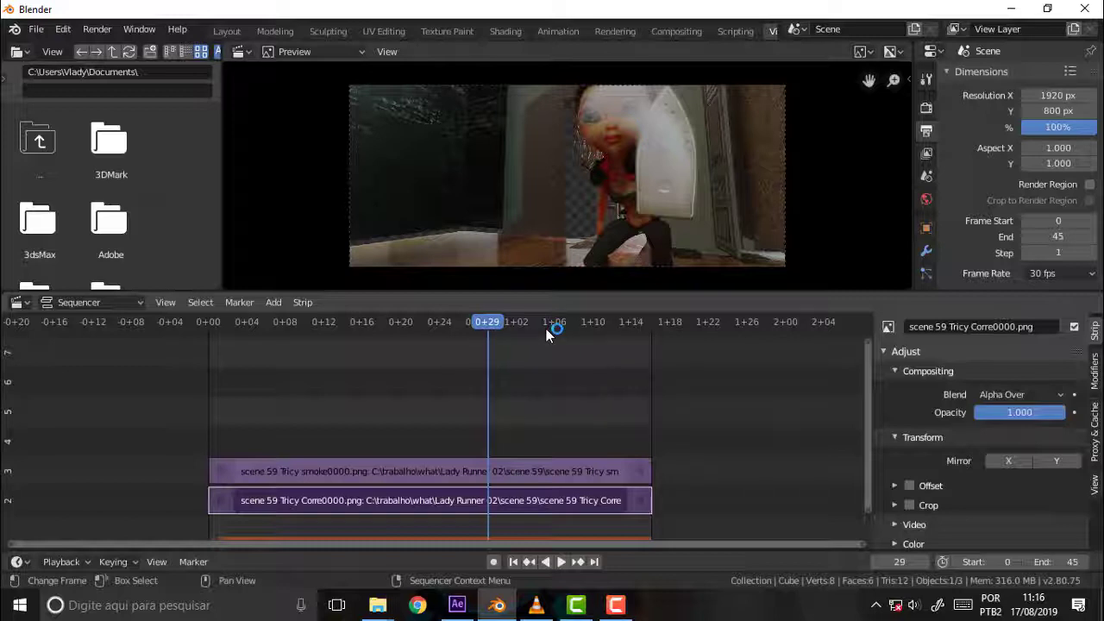
{"action": "key", "text": "space"}
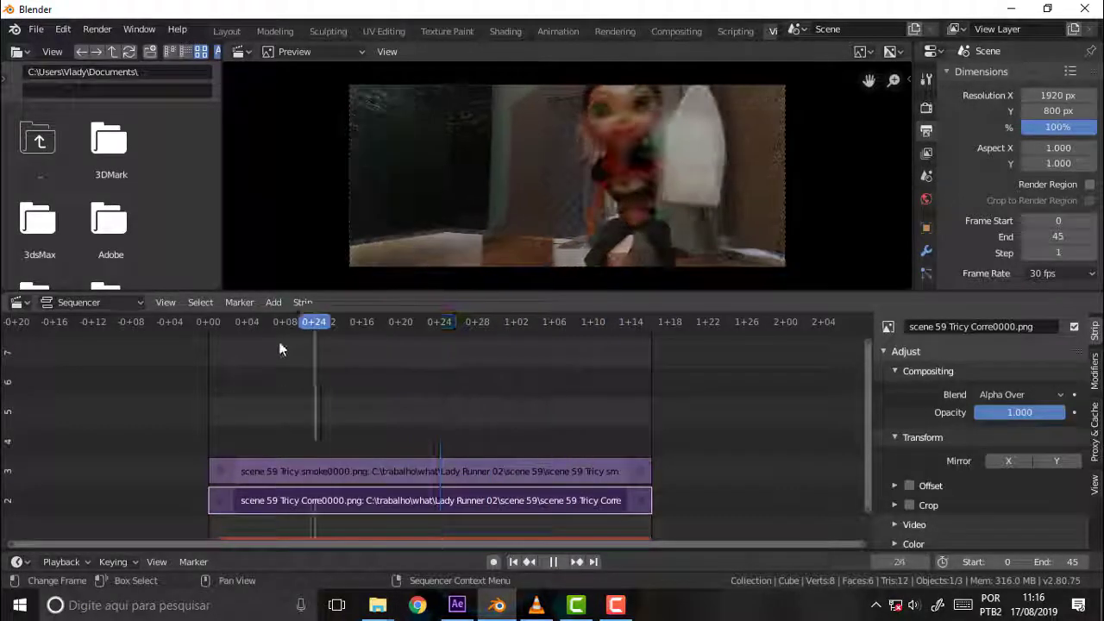
{"action": "left_click", "coordinate": [453, 397]}
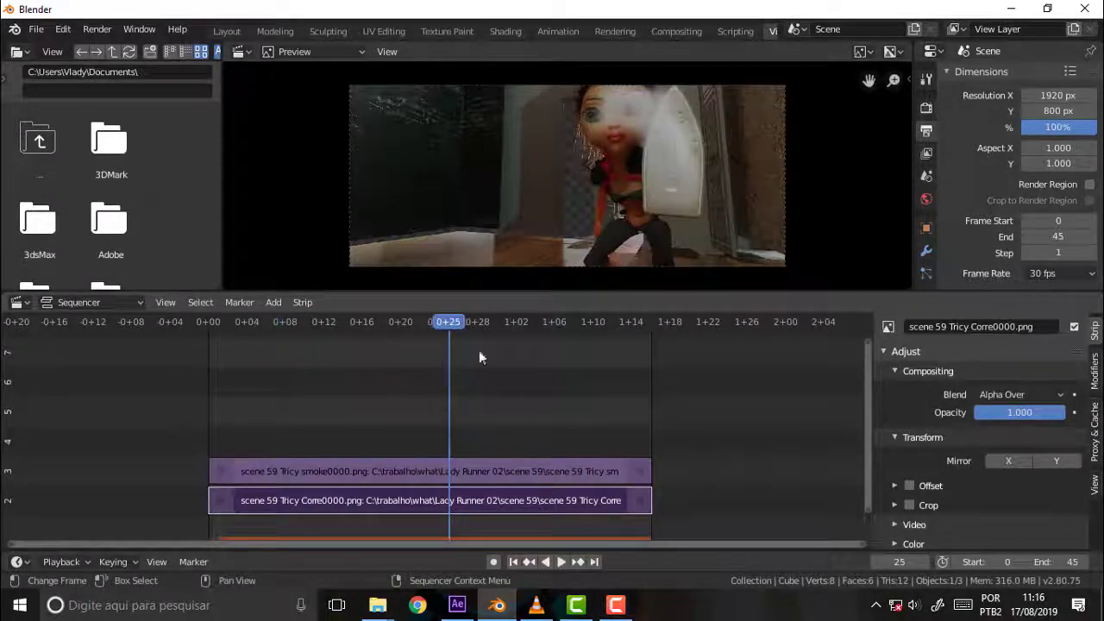
{"action": "key", "text": "space"}
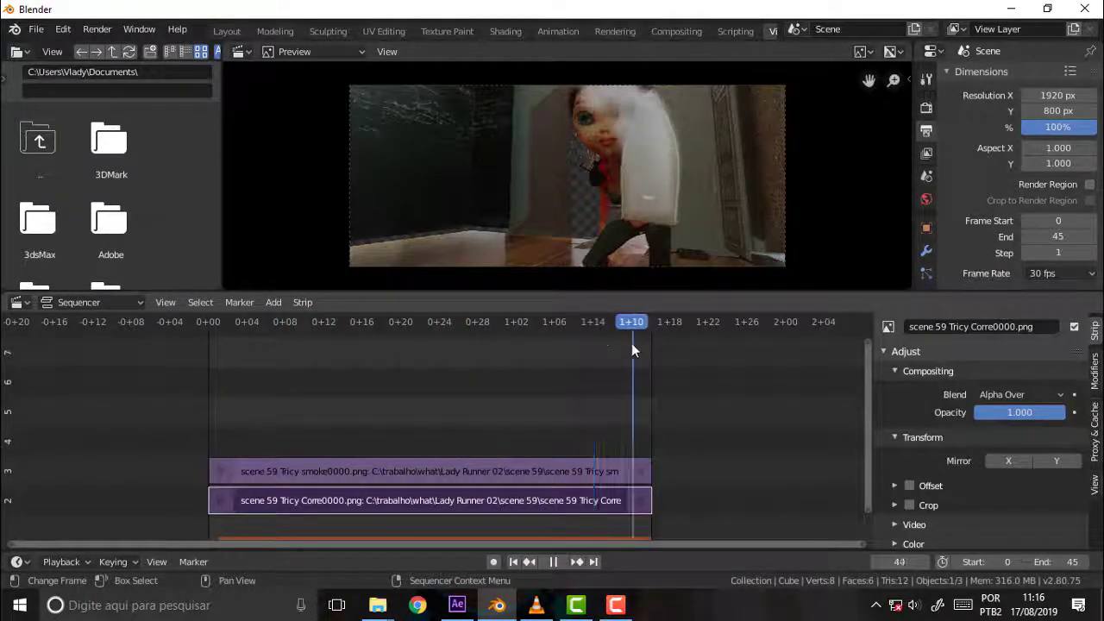
{"action": "mouse_move", "coordinate": [493, 357]}
{"action": "left_mouse_down"}
{"action": "mouse_move", "coordinate": [293, 361]}
{"action": "mouse_move", "coordinate": [421, 370]}
{"action": "left_mouse_up"}
{"action": "key", "text": "space"}
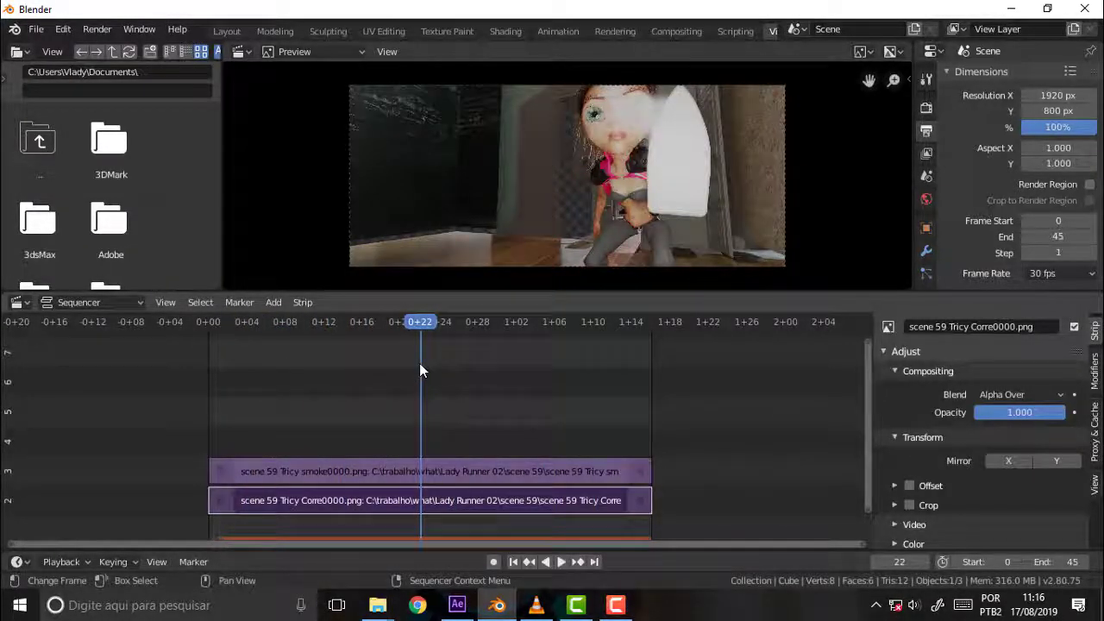
Scrub between frames 31 and 11, then play from frame 27, stopping at 1+03
{"action": "left_click_drag", "start_coordinate": [426, 325], "coordinate": [505, 334]}
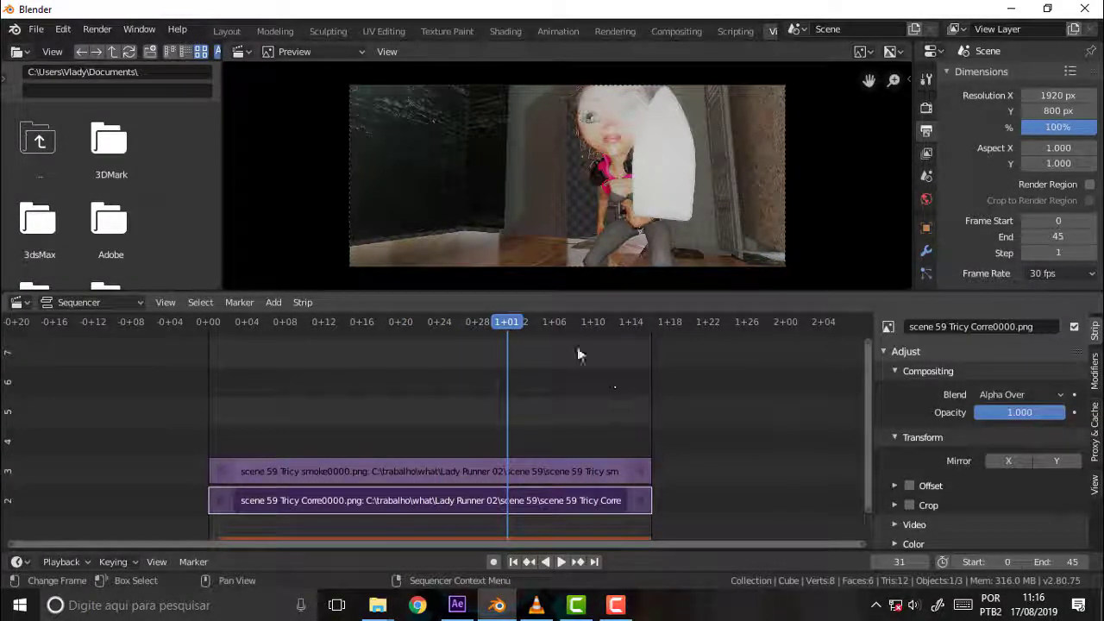
{"action": "left_click_drag", "start_coordinate": [518, 322], "coordinate": [342, 330]}
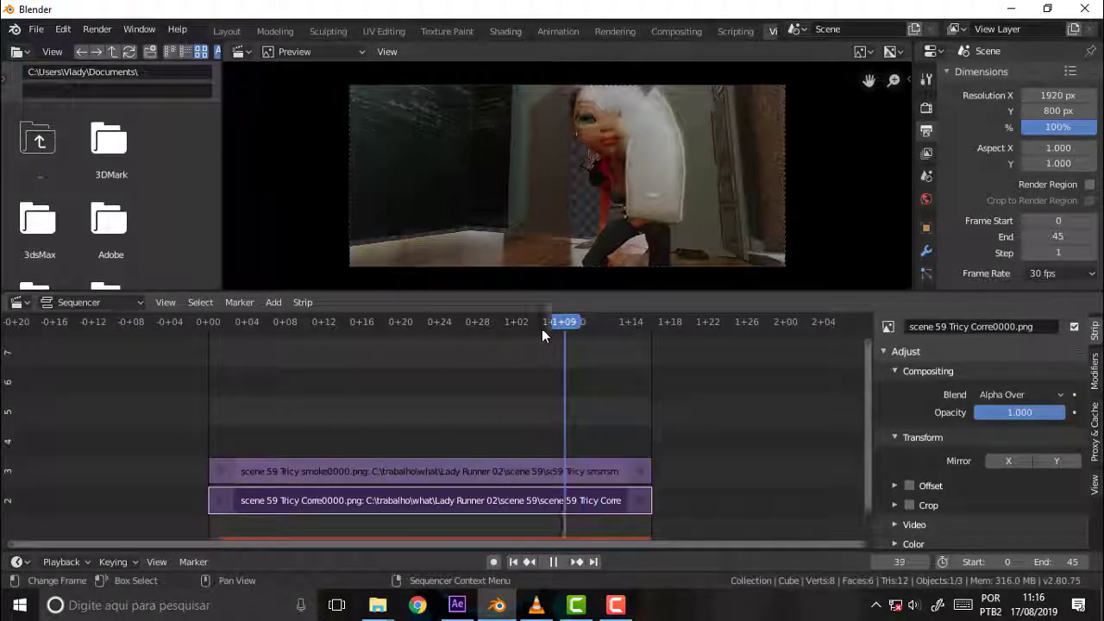
{"action": "key", "text": "space"}
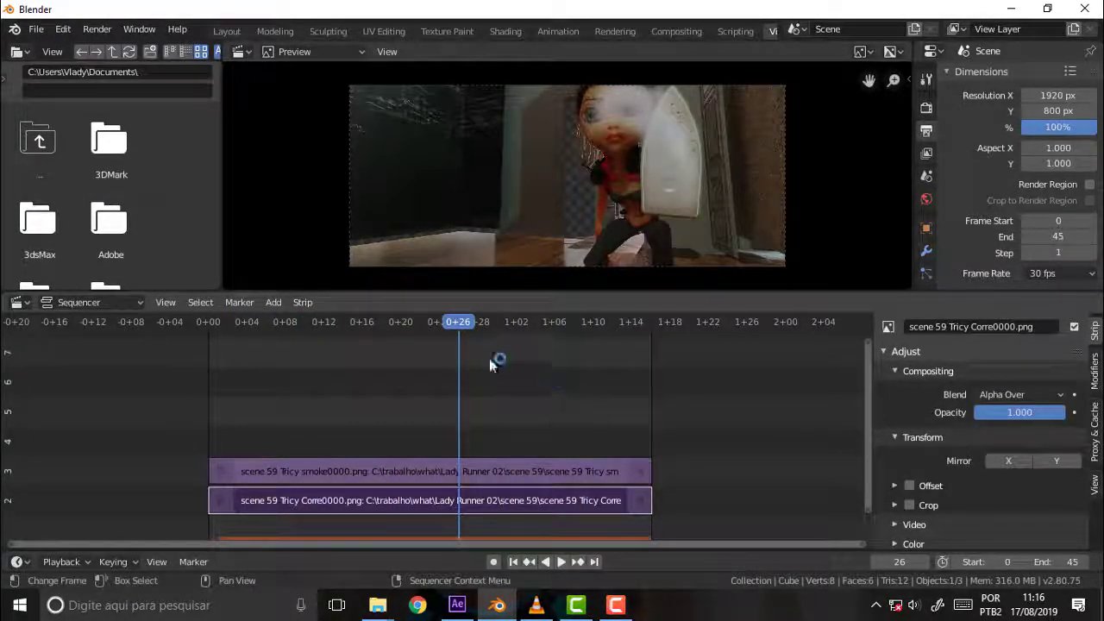
{"action": "key", "text": "space"}
{"action": "left_click_drag", "start_coordinate": [576, 328], "coordinate": [468, 343]}
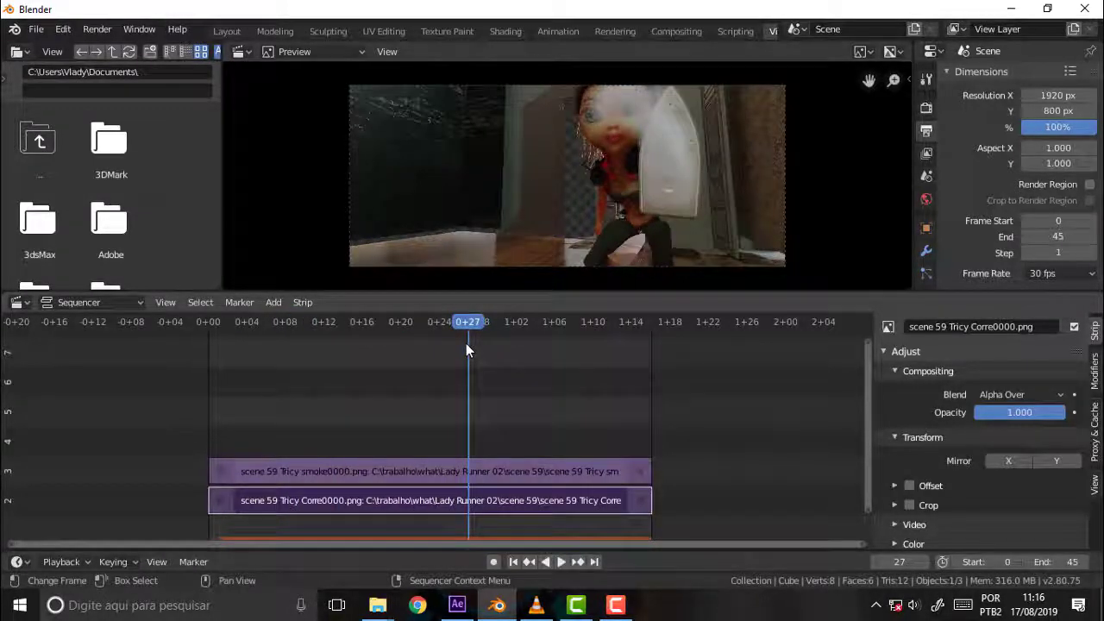
{"action": "key", "text": "space"}
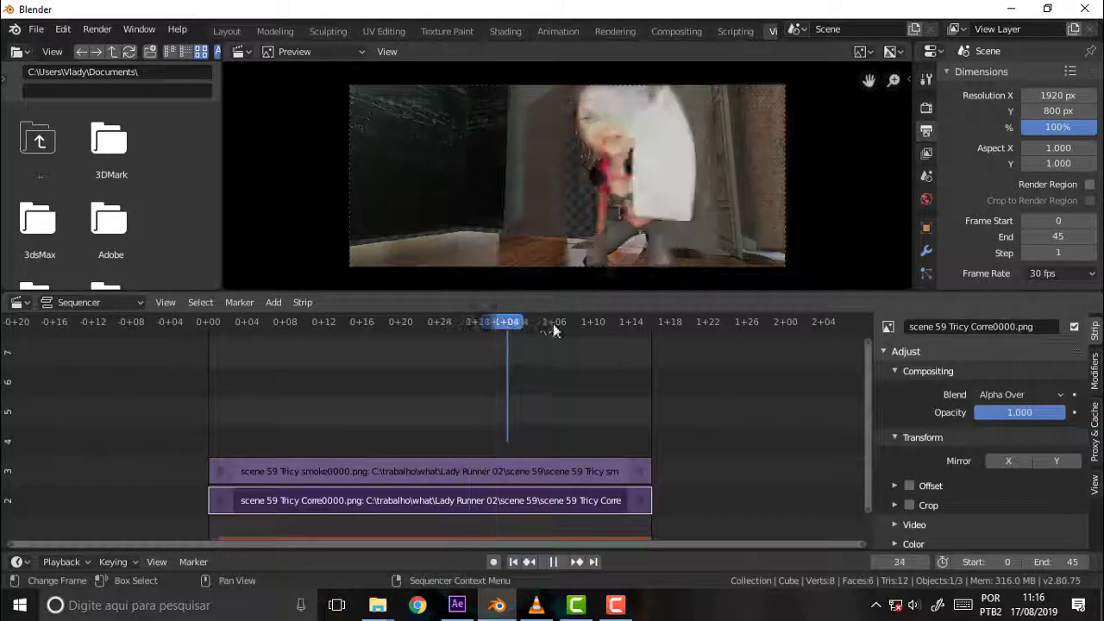
{"action": "left_click_drag", "start_coordinate": [553, 330], "coordinate": [526, 340]}
{"action": "key", "text": "space"}
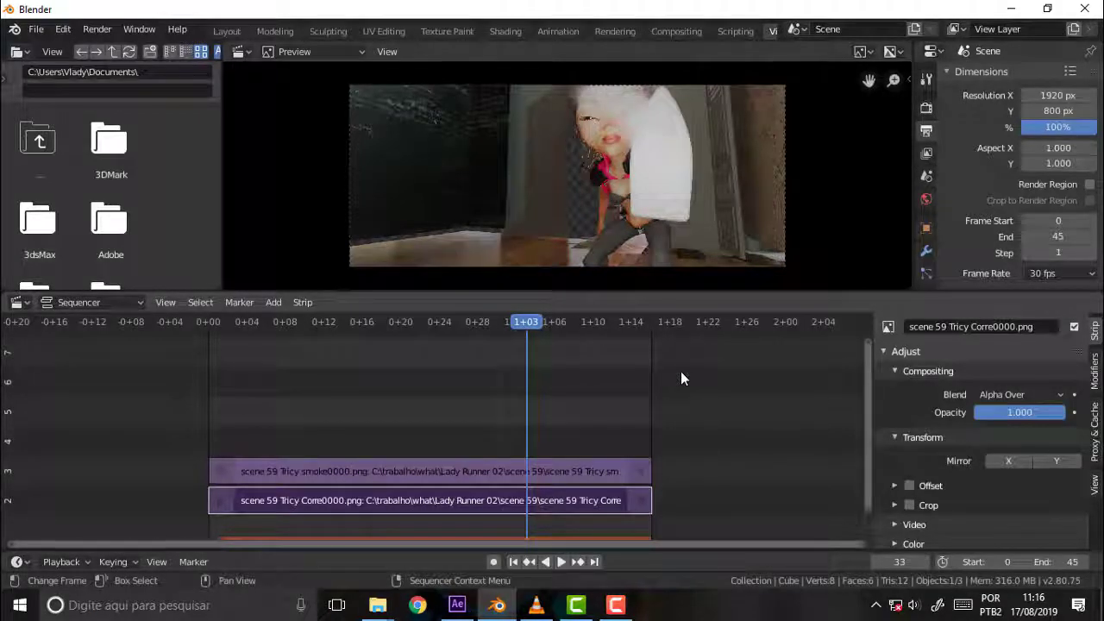
Replay from around frames 0+19 and 0+21, finally stopping on frame 37
{"action": "key", "text": "space"}
{"action": "left_click_drag", "start_coordinate": [528, 324], "coordinate": [376, 335]}
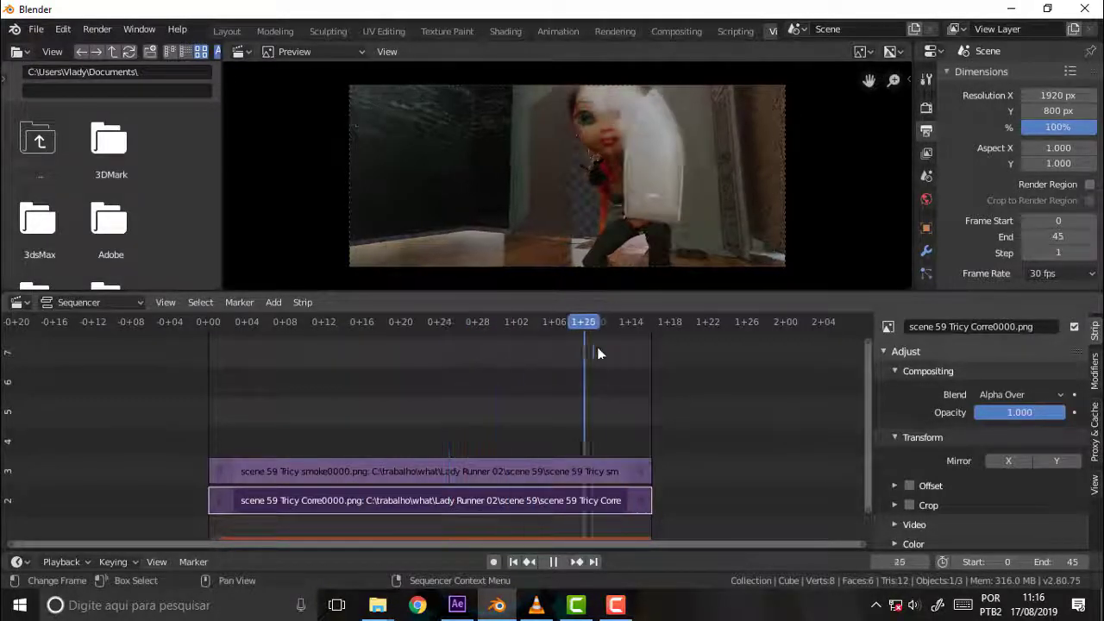
{"action": "key", "text": "space"}
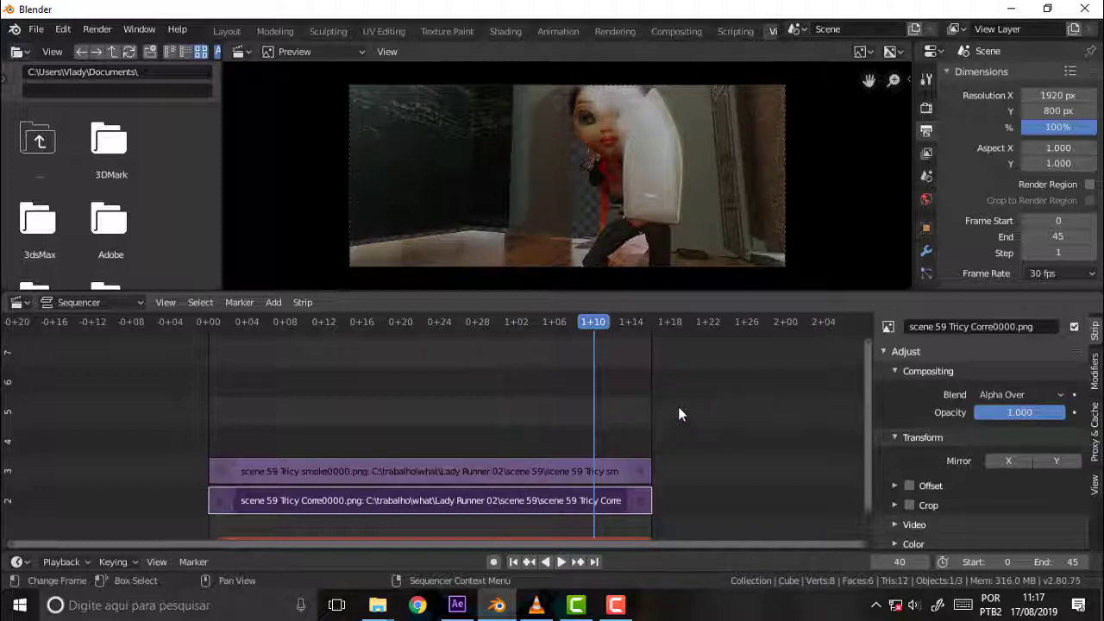
{"action": "key", "text": "space"}
{"action": "mouse_move", "coordinate": [555, 328]}
{"action": "left_mouse_down"}
{"action": "mouse_move", "coordinate": [314, 330]}
{"action": "mouse_move", "coordinate": [565, 335]}
{"action": "left_mouse_up"}
{"action": "key", "text": "space"}
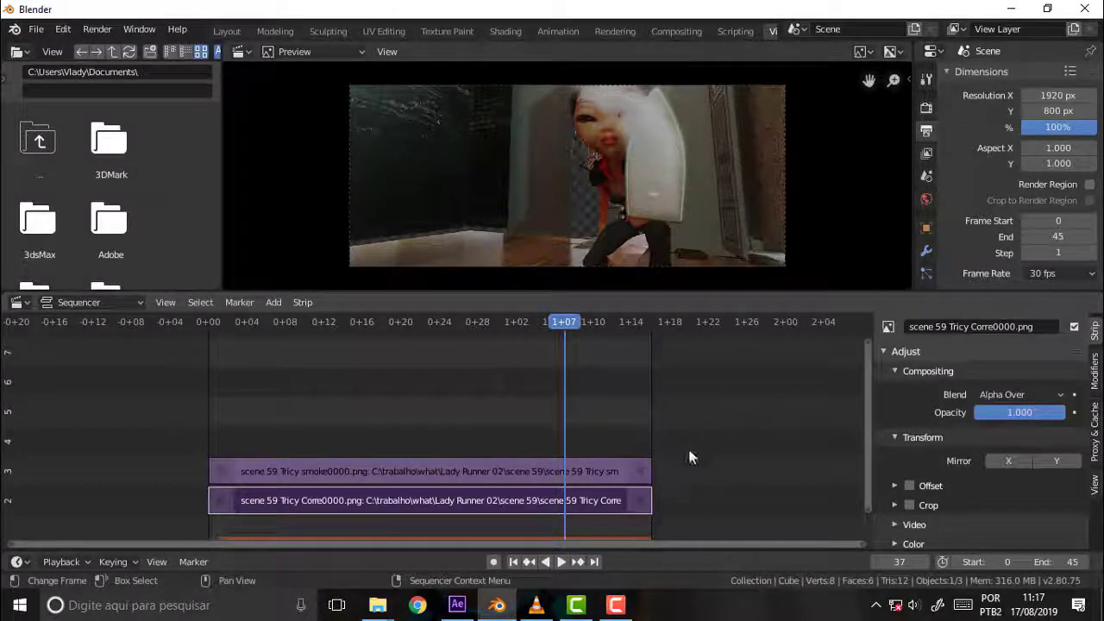
{"action": "left_click", "coordinate": [615, 606]}
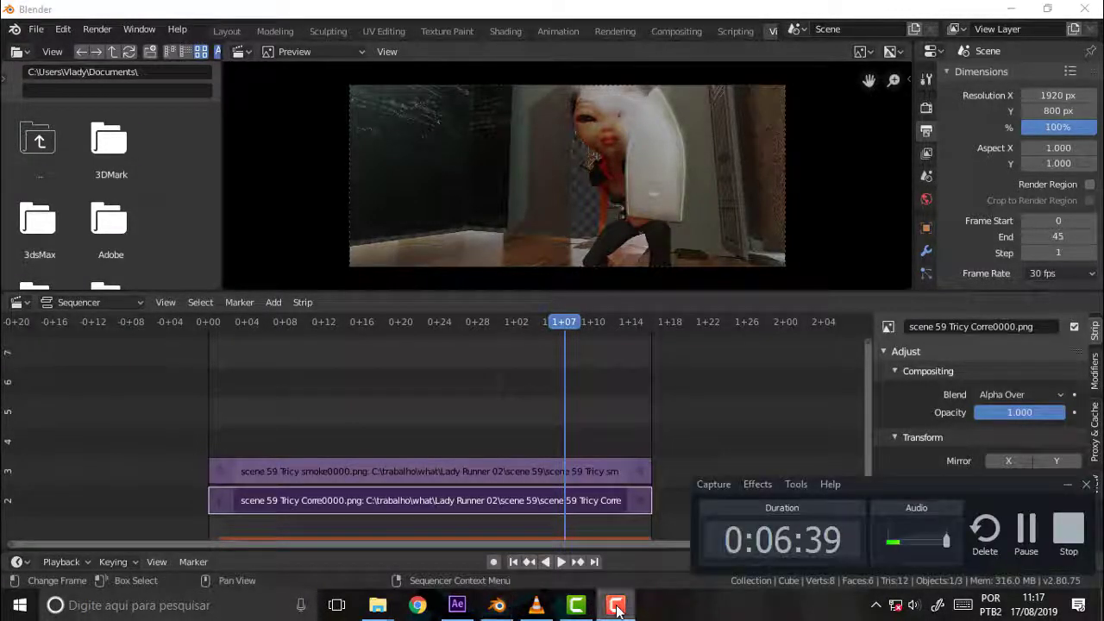
{"action": "left_click", "coordinate": [616, 606]}
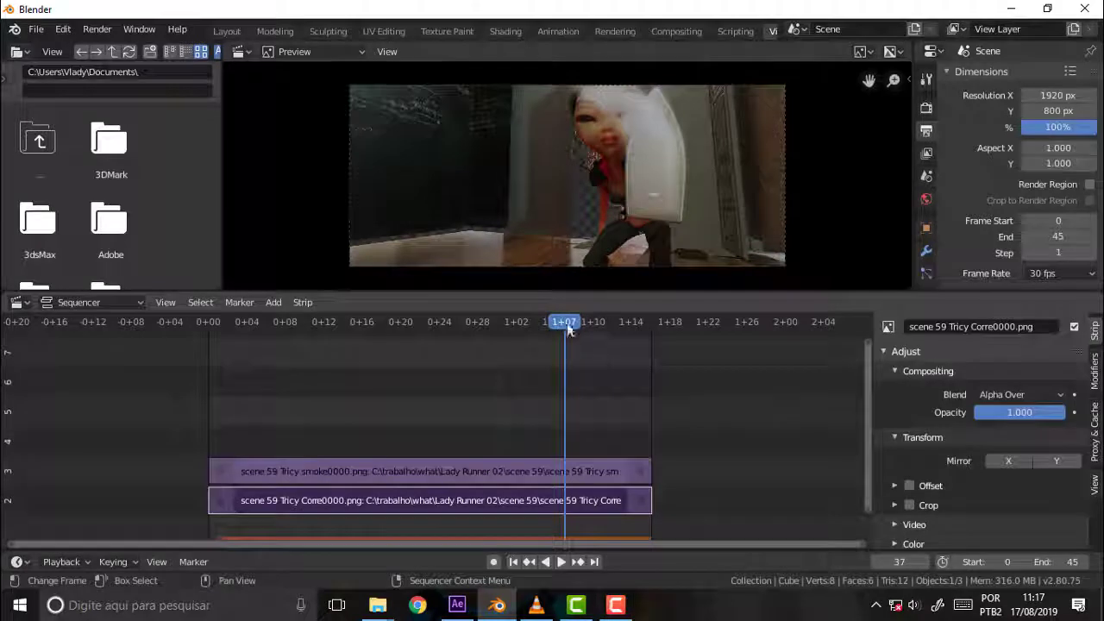
{"action": "key", "text": "space"}
{"action": "key", "text": "space"}
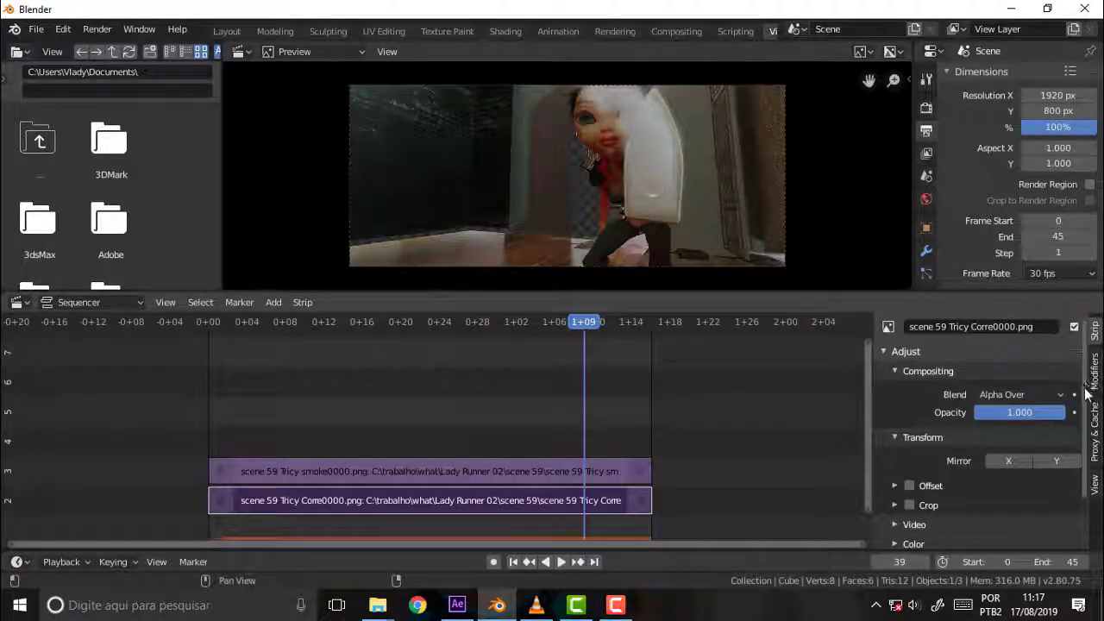
{"action": "left_click", "coordinate": [1094, 372]}
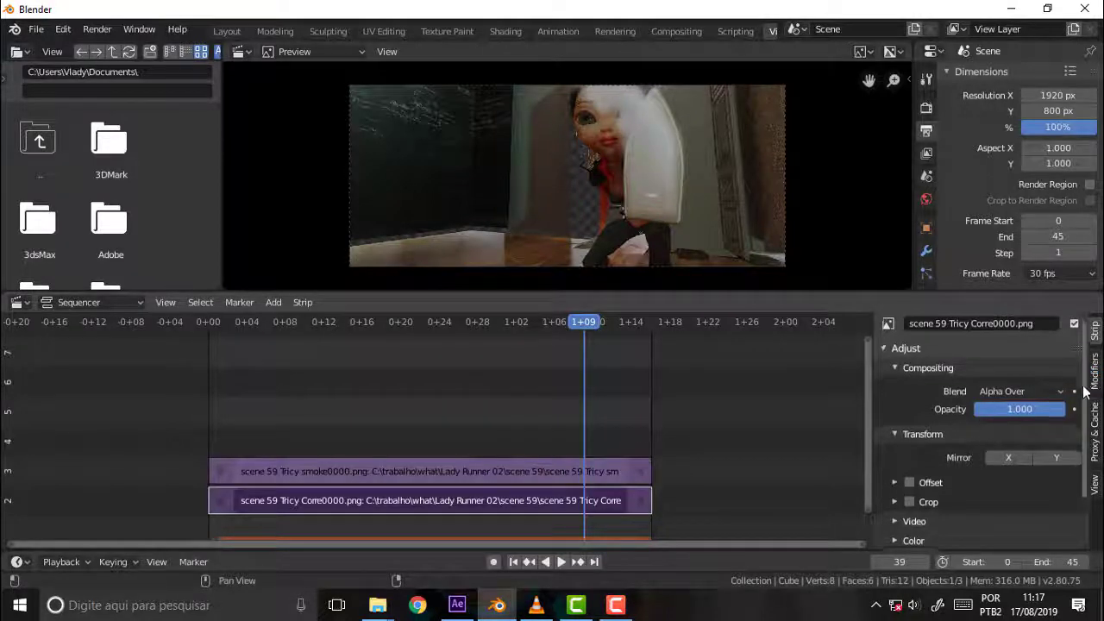
{"action": "mouse_move", "coordinate": [1086, 379]}
{"action": "left_mouse_down"}
{"action": "mouse_move", "coordinate": [1086, 466]}
{"action": "mouse_move", "coordinate": [1081, 387]}
{"action": "left_mouse_up"}
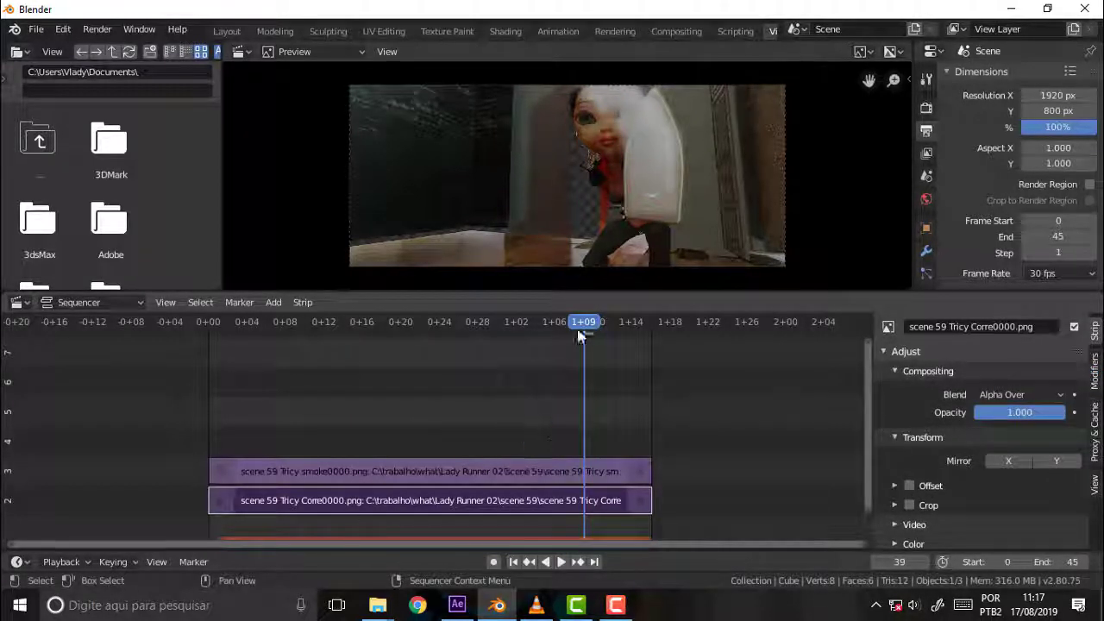
{"action": "key", "text": "space"}
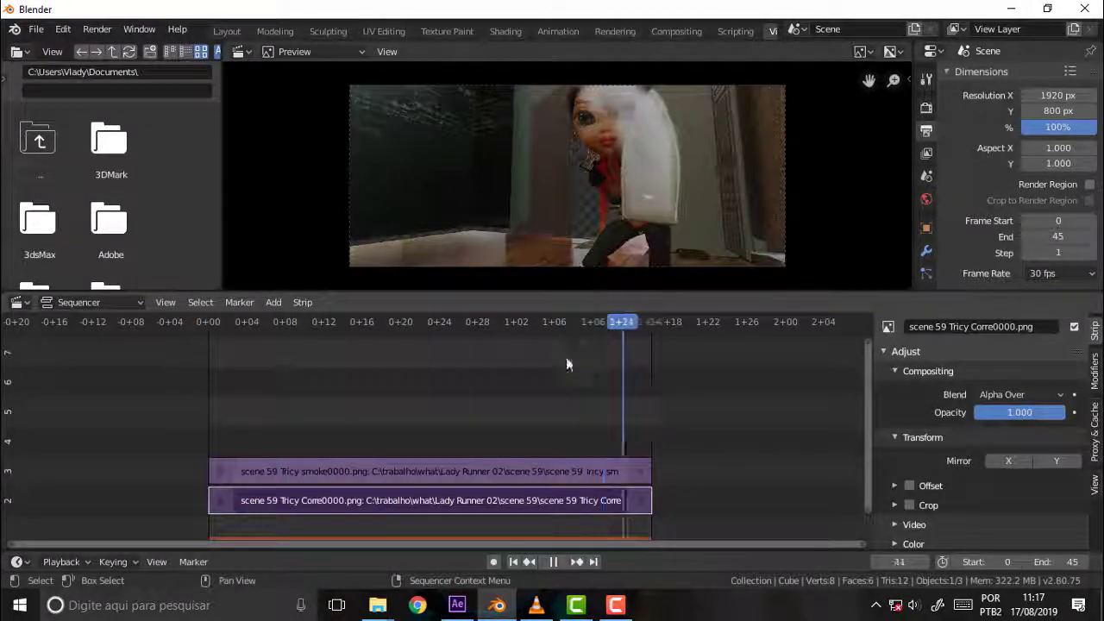
{"action": "key", "text": "space"}
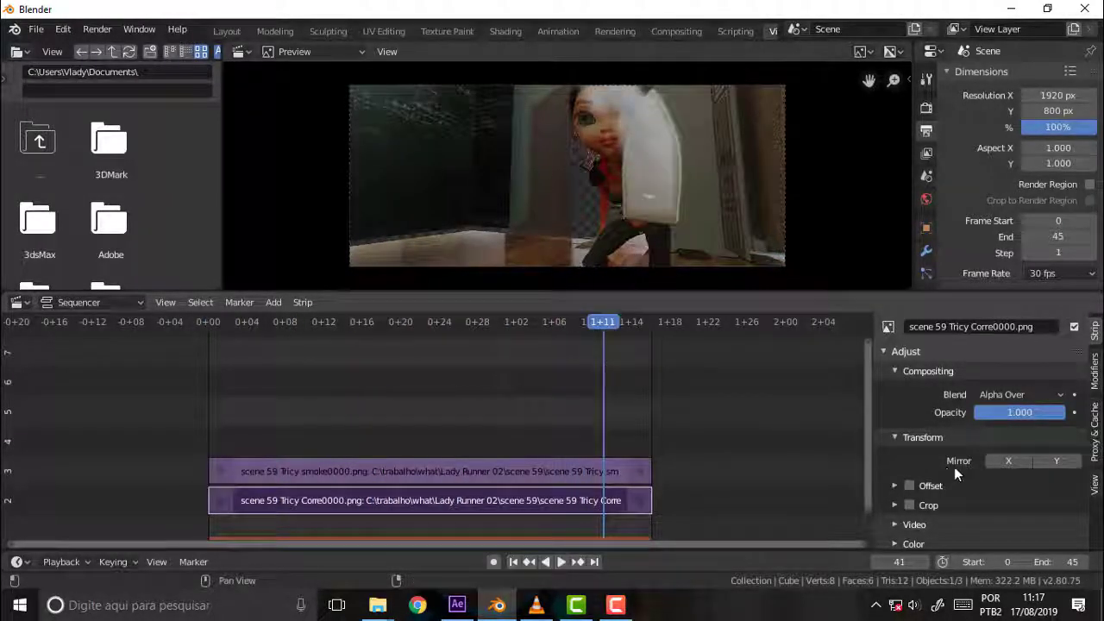
{"action": "left_click", "coordinate": [1045, 462]}
{"action": "scroll", "coordinate": [1084, 465], "scroll_direction": "down", "scroll_amount": 1}
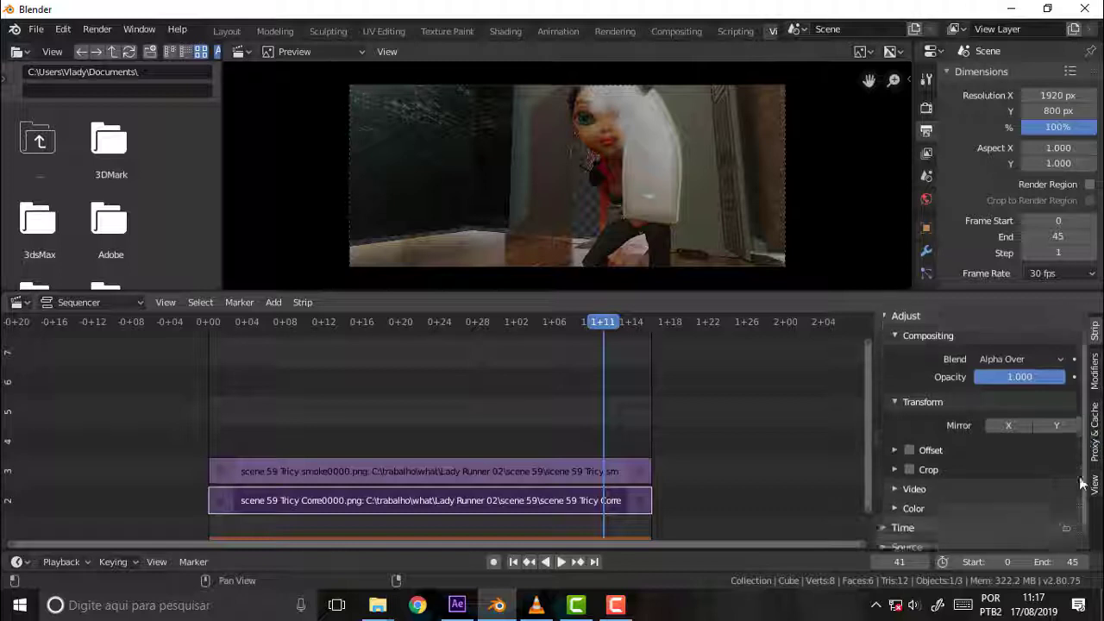
{"action": "scroll", "coordinate": [1083, 509], "scroll_direction": "down", "scroll_amount": 2}
{"action": "scroll", "coordinate": [1082, 509], "scroll_direction": "up", "scroll_amount": 2}
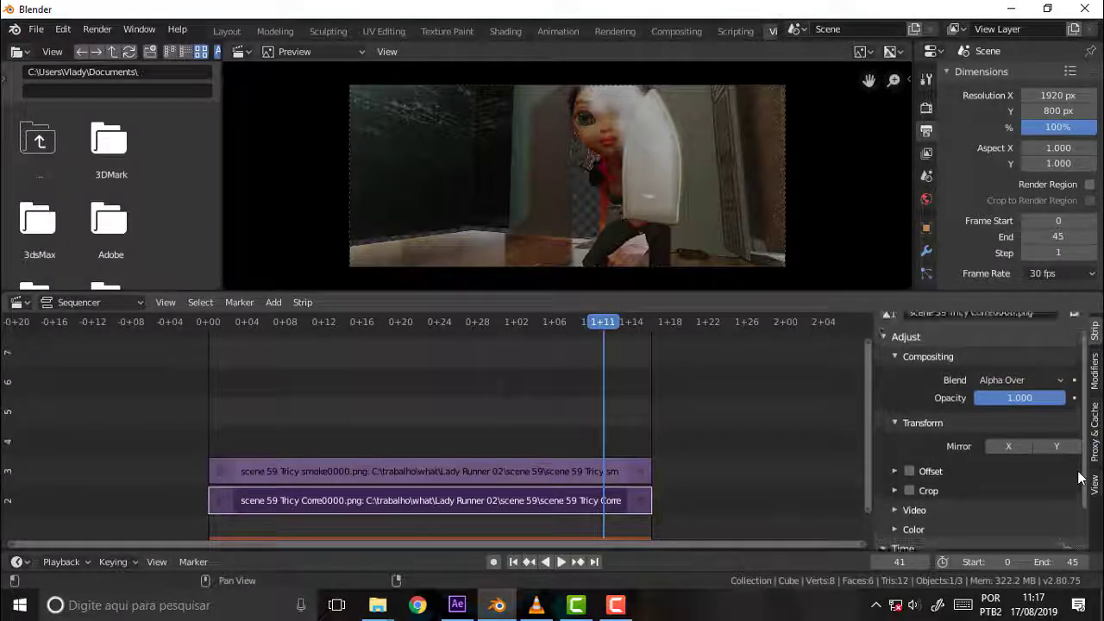
{"action": "scroll", "coordinate": [1079, 479], "scroll_direction": "up", "scroll_amount": 1}
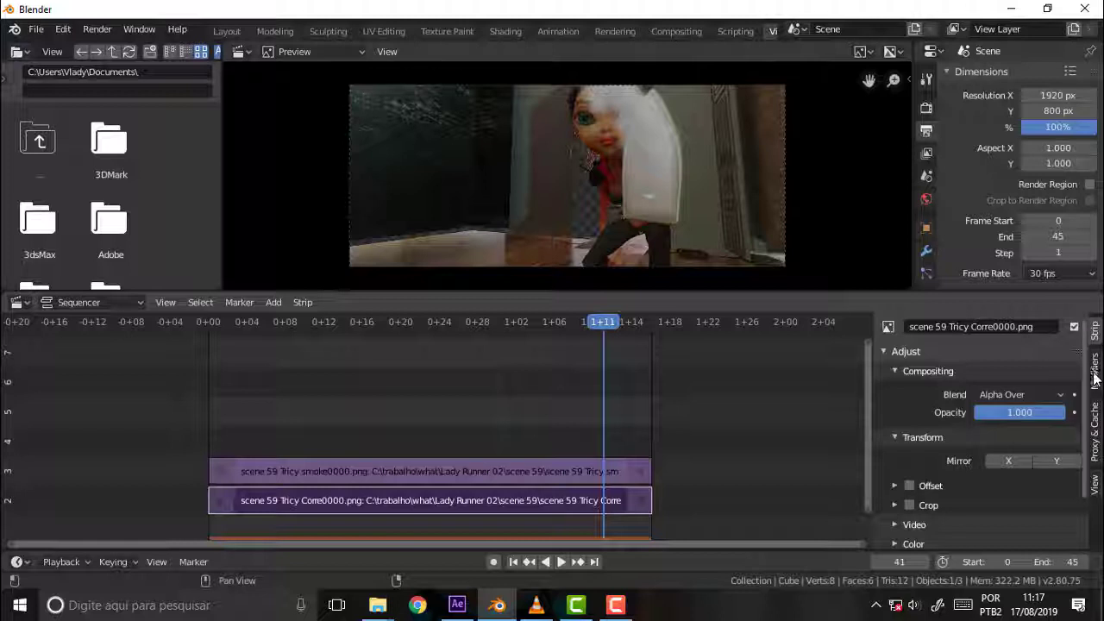
{"action": "left_click", "coordinate": [1096, 431]}
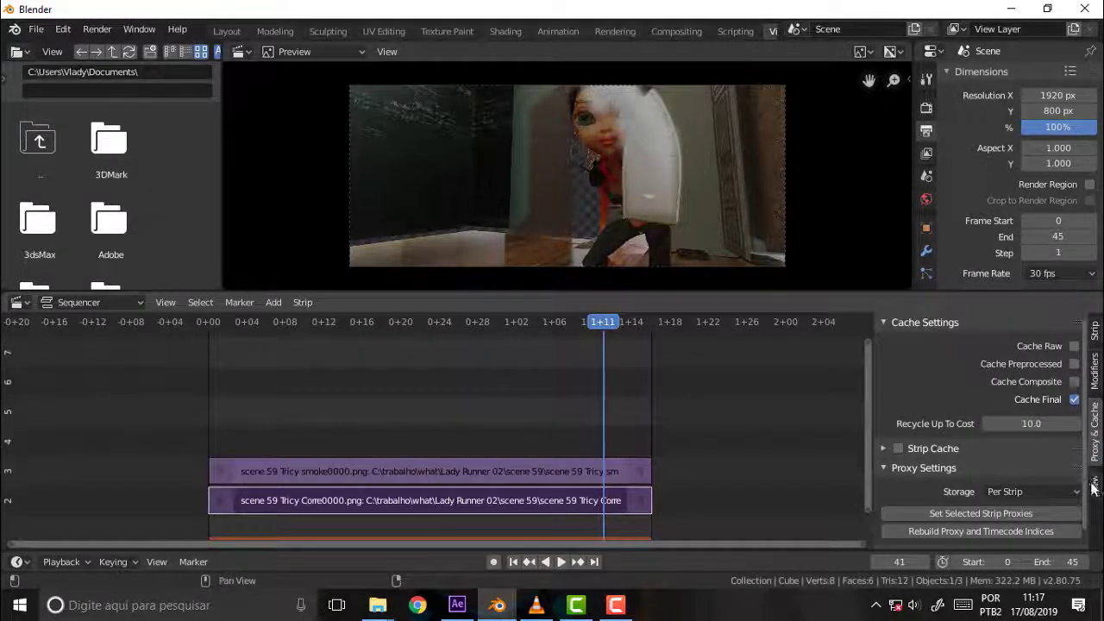
{"action": "left_click", "coordinate": [1094, 332]}
{"action": "left_click", "coordinate": [1097, 380]}
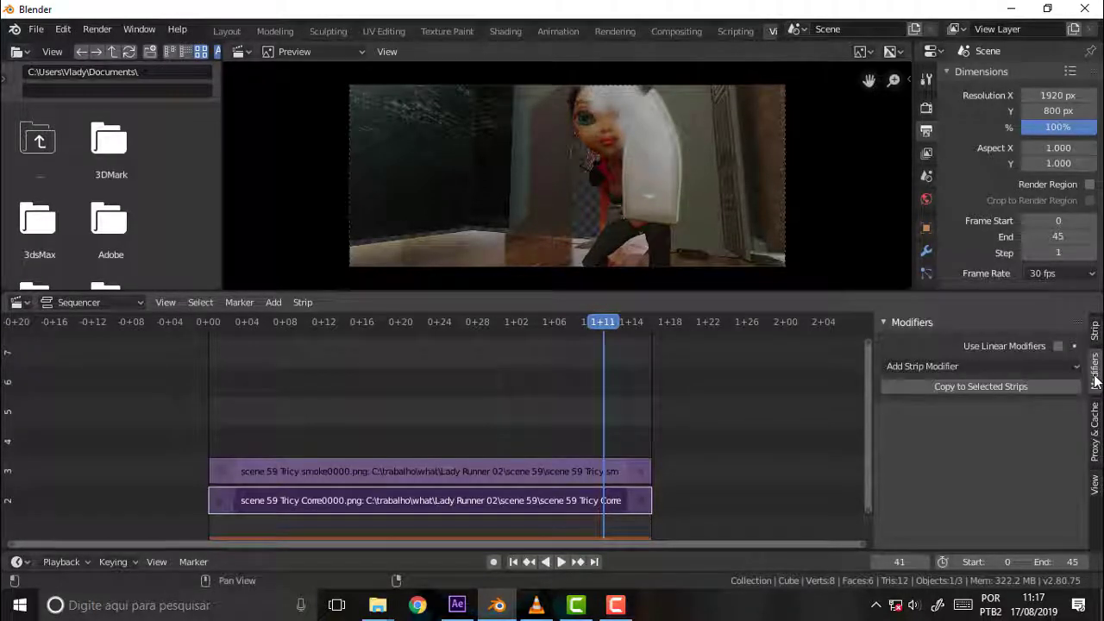
{"action": "left_click", "coordinate": [1096, 332]}
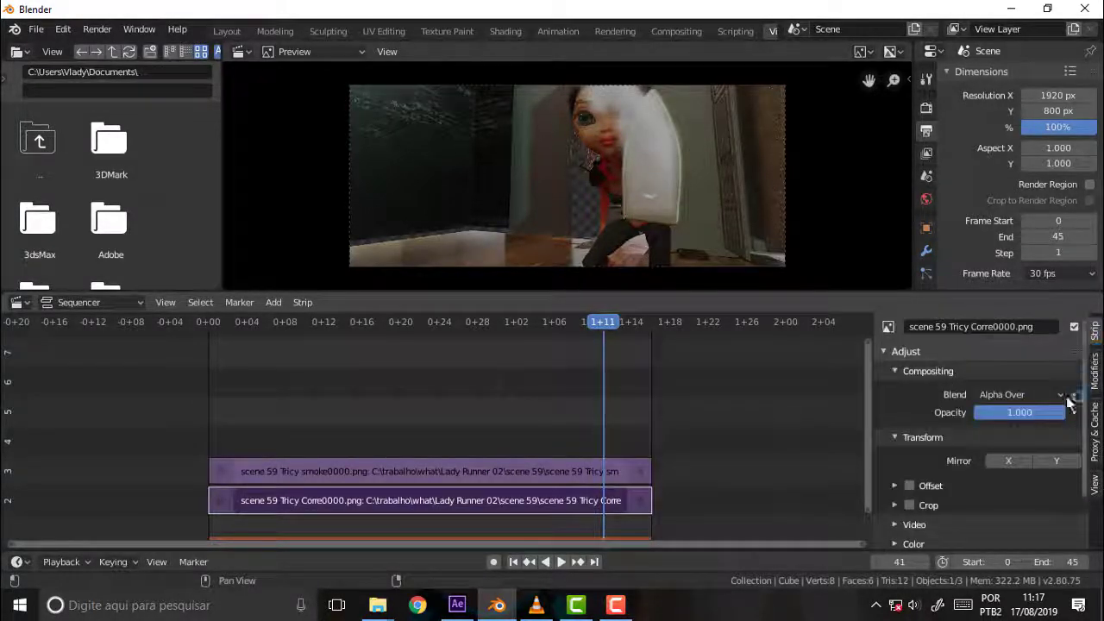
{"action": "left_click", "coordinate": [457, 605]}
{"action": "key", "text": "space"}
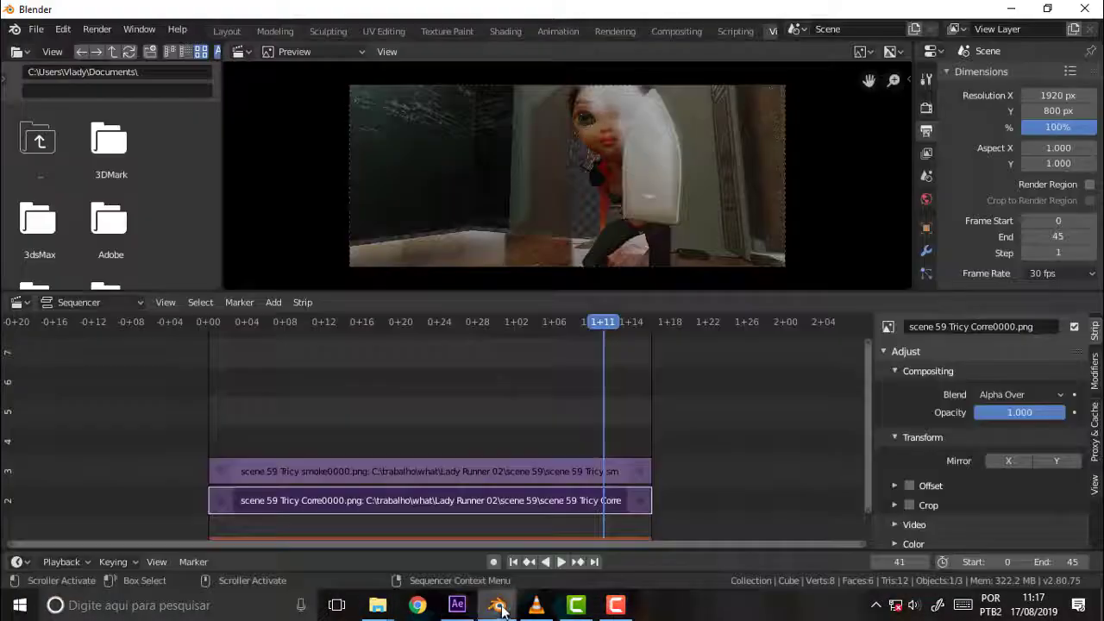
{"action": "left_click", "coordinate": [496, 605]}
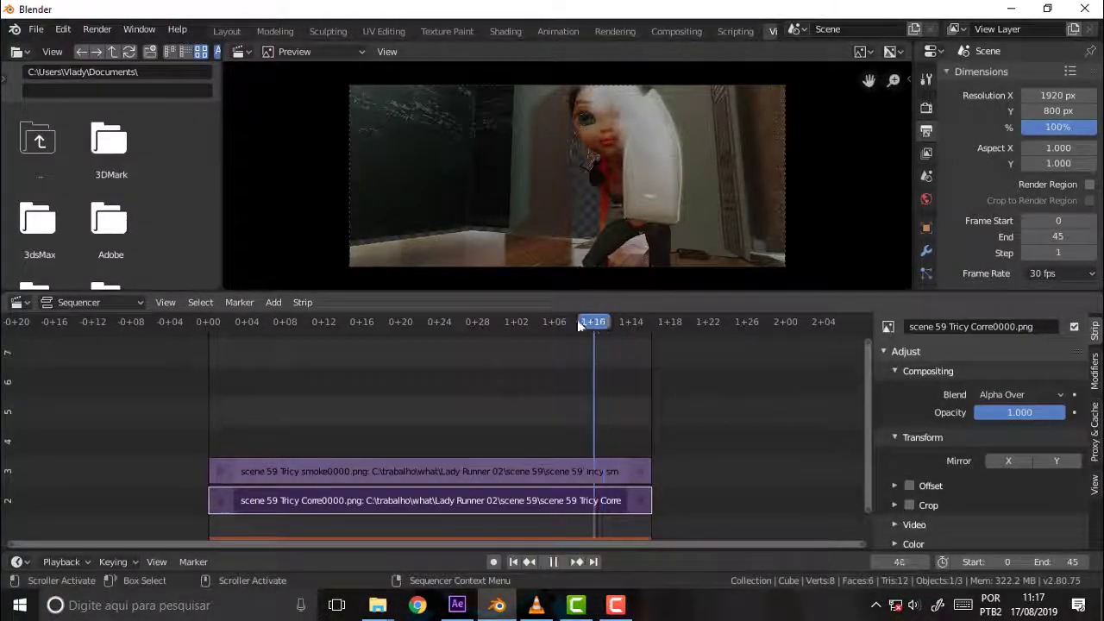
Scrub the playhead through frames 19–25 and play, pausing at frame 32
{"action": "mouse_move", "coordinate": [577, 321]}
{"action": "left_mouse_down"}
{"action": "mouse_move", "coordinate": [389, 345]}
{"action": "mouse_move", "coordinate": [565, 339]}
{"action": "left_mouse_up"}
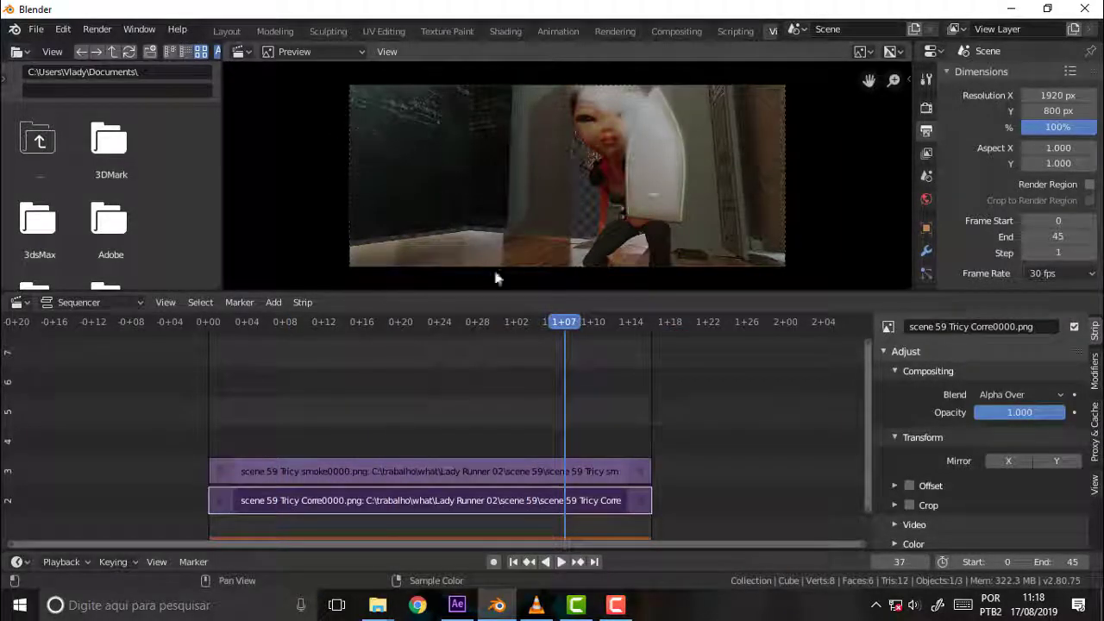
{"action": "mouse_move", "coordinate": [561, 327]}
{"action": "left_mouse_down"}
{"action": "mouse_move", "coordinate": [483, 376]}
{"action": "mouse_move", "coordinate": [514, 384]}
{"action": "left_mouse_up"}
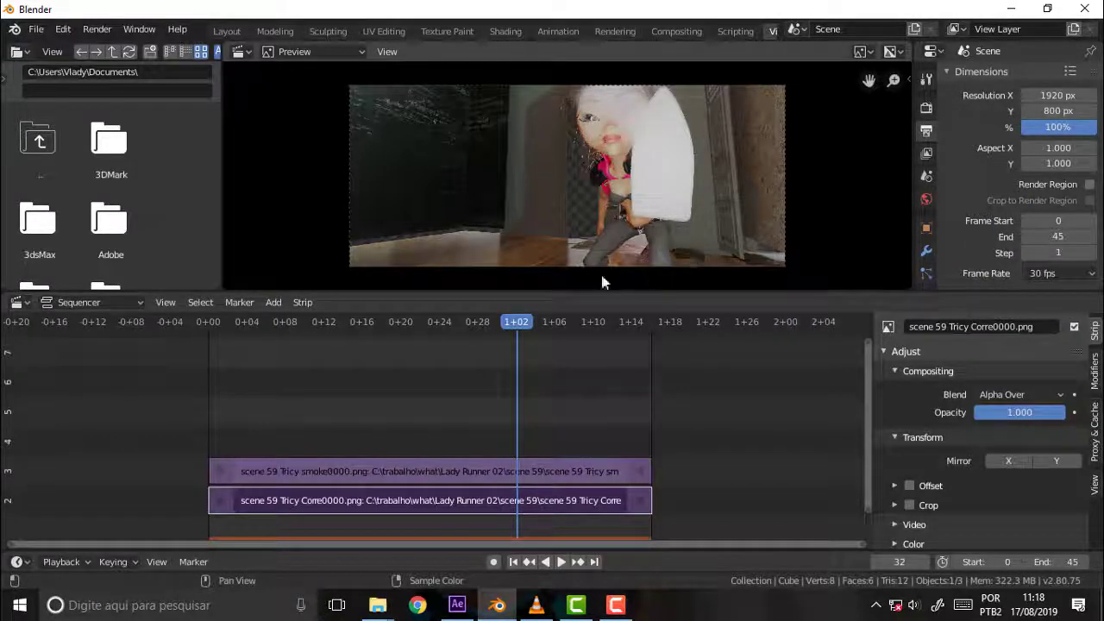
{"action": "left_click", "coordinate": [381, 328]}
{"action": "key", "text": "space"}
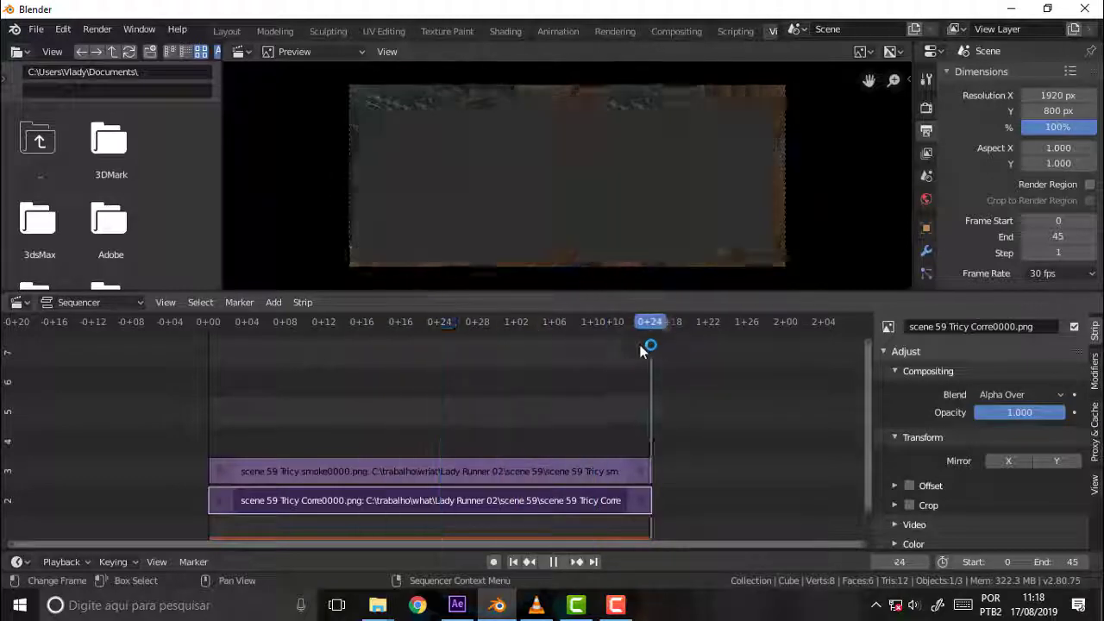
{"action": "left_click_drag", "start_coordinate": [458, 388], "coordinate": [518, 389]}
{"action": "key", "text": "space"}
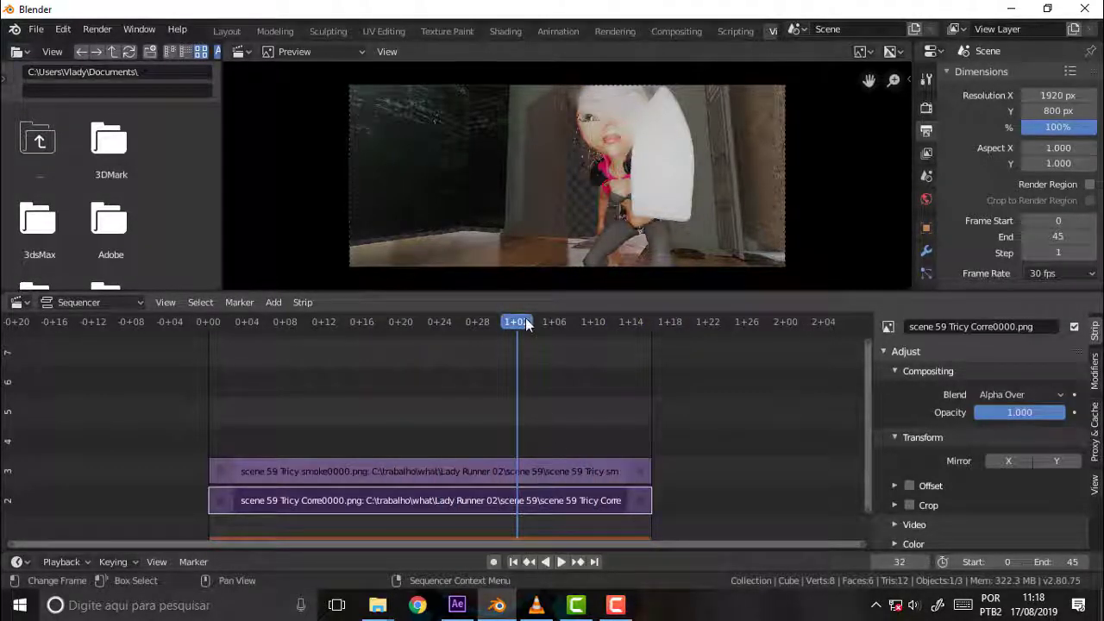
Play the composite from near the start, jumping between frames 18–35, then move to frame 44
{"action": "left_click", "coordinate": [245, 329]}
{"action": "key", "text": "space"}
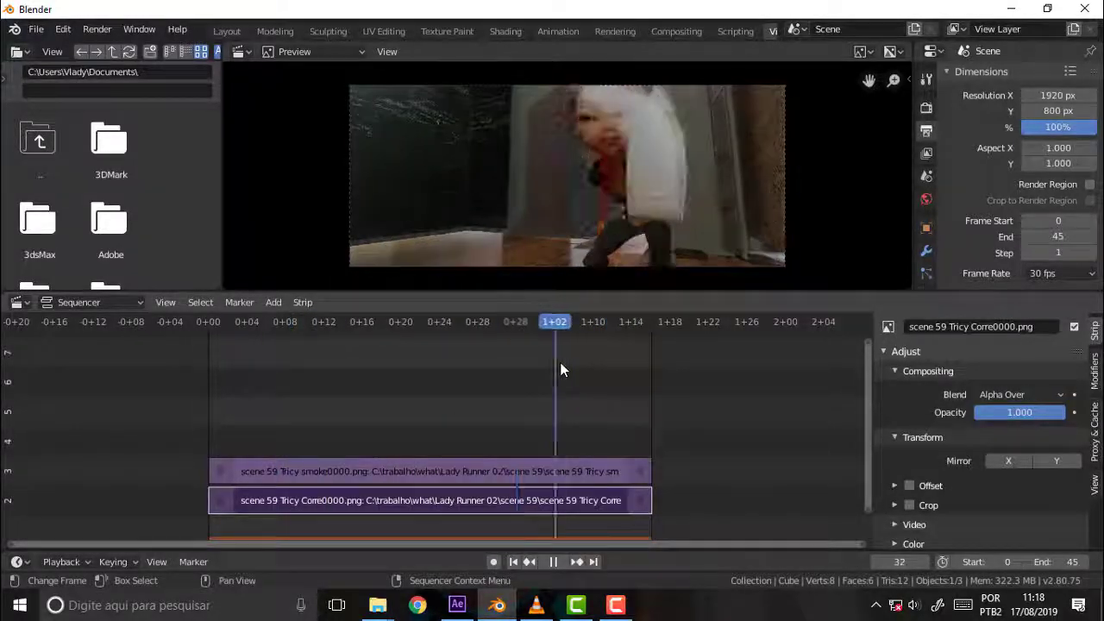
{"action": "left_click", "coordinate": [352, 395]}
{"action": "left_click", "coordinate": [640, 364]}
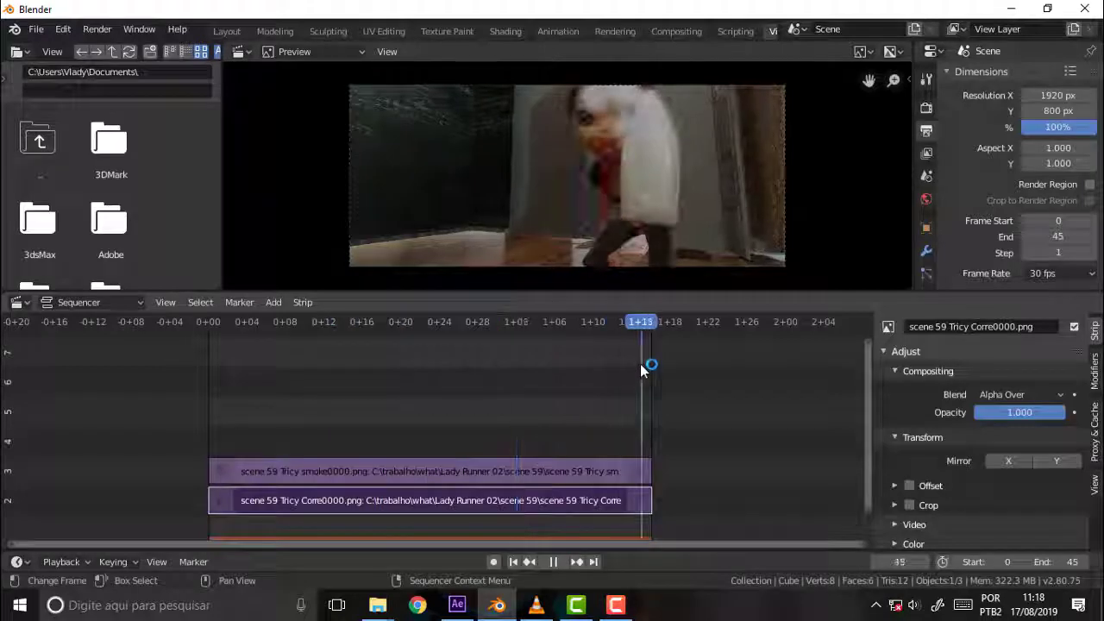
{"action": "left_click", "coordinate": [402, 387]}
{"action": "left_click", "coordinate": [547, 392]}
{"action": "key", "text": "space"}
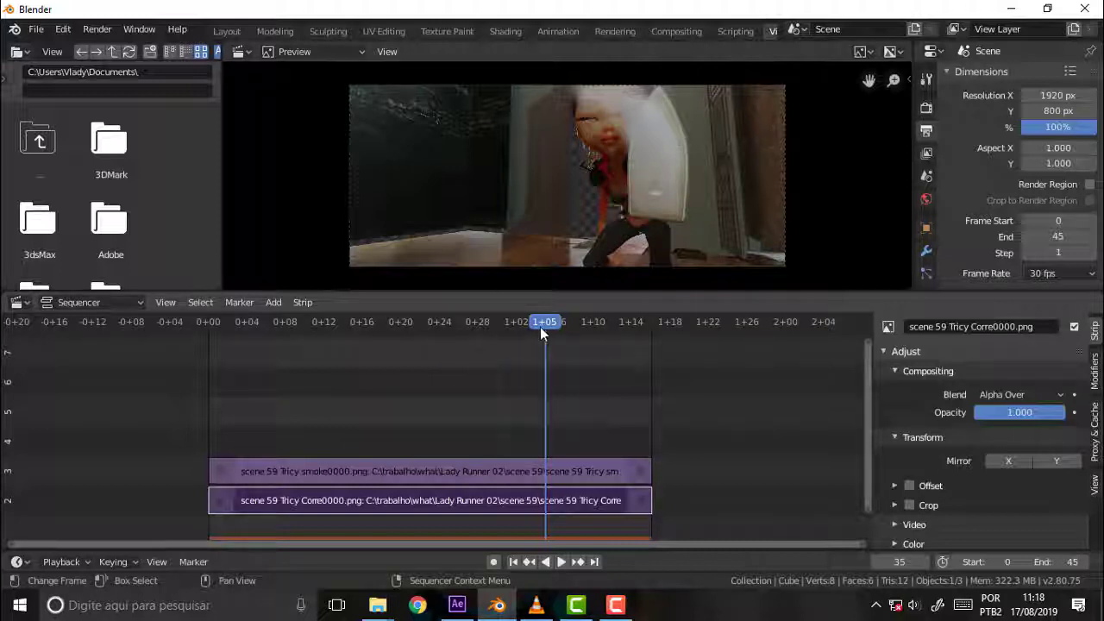
{"action": "mouse_move", "coordinate": [543, 321]}
{"action": "left_mouse_down"}
{"action": "mouse_move", "coordinate": [634, 321]}
{"action": "mouse_move", "coordinate": [424, 357]}
{"action": "mouse_move", "coordinate": [592, 358]}
{"action": "left_mouse_up"}
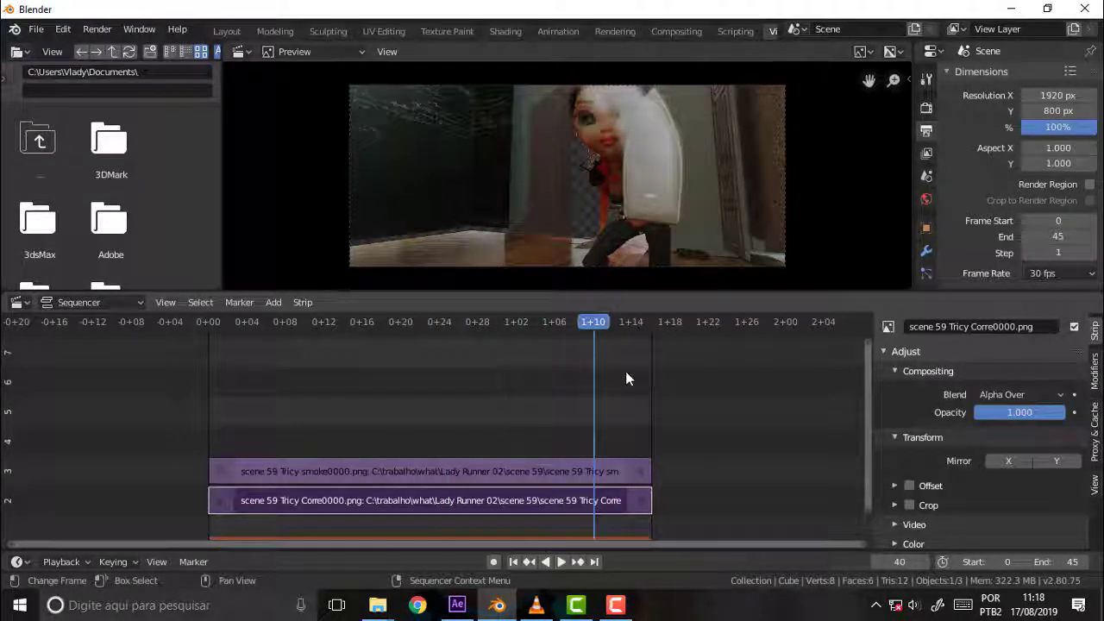